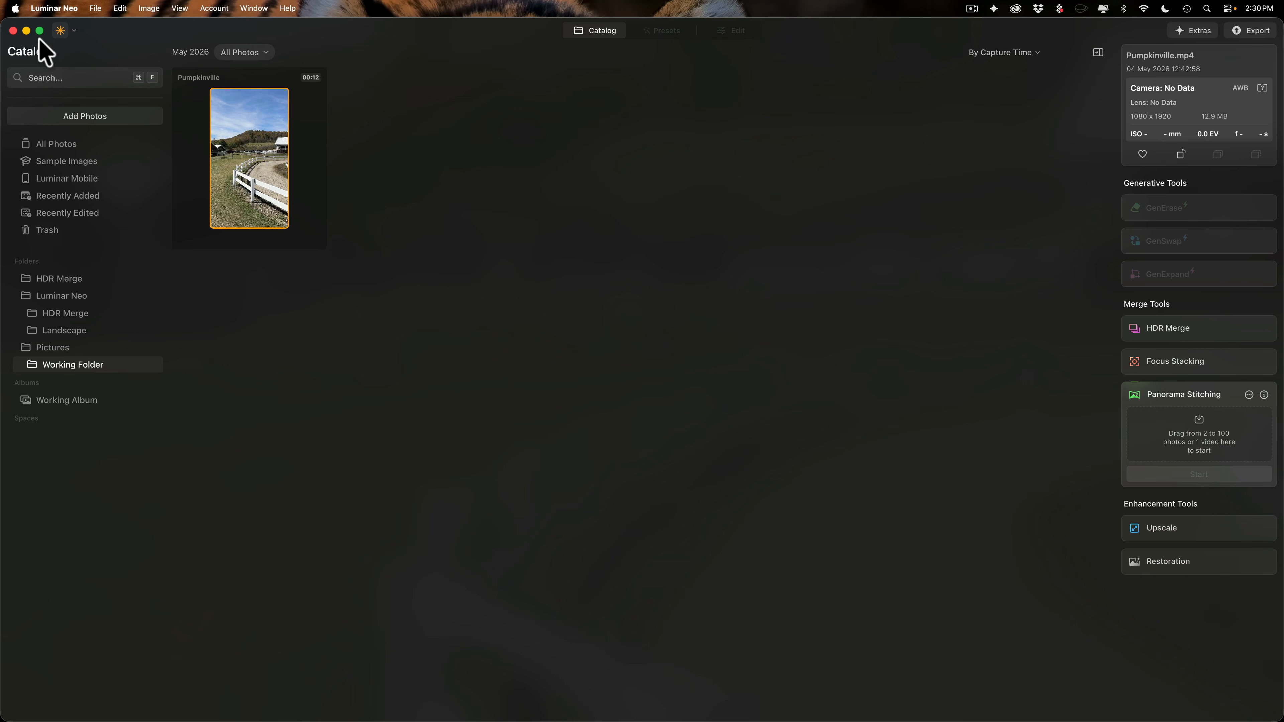
- Switch to the desktop to play Pumpkinville.mp4 in QuickTime Player, then close it and return to Luminar Neo
click(26, 31)
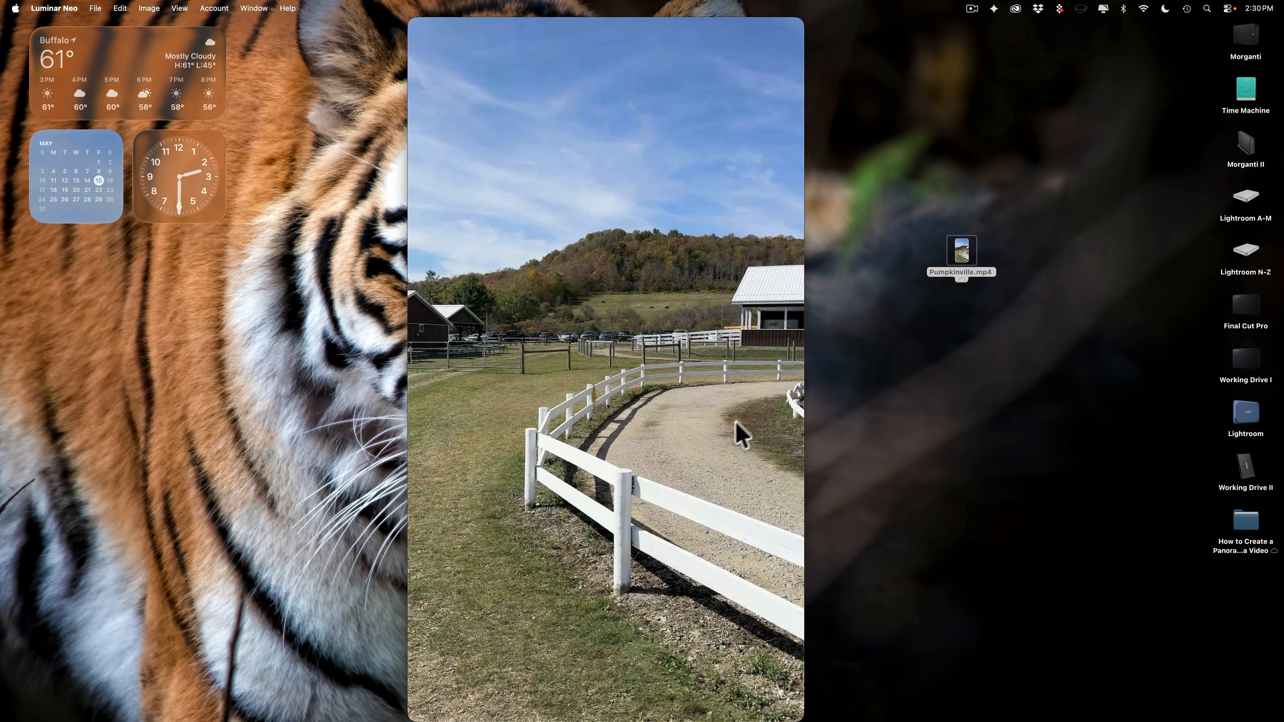
mouse_move(617, 536)
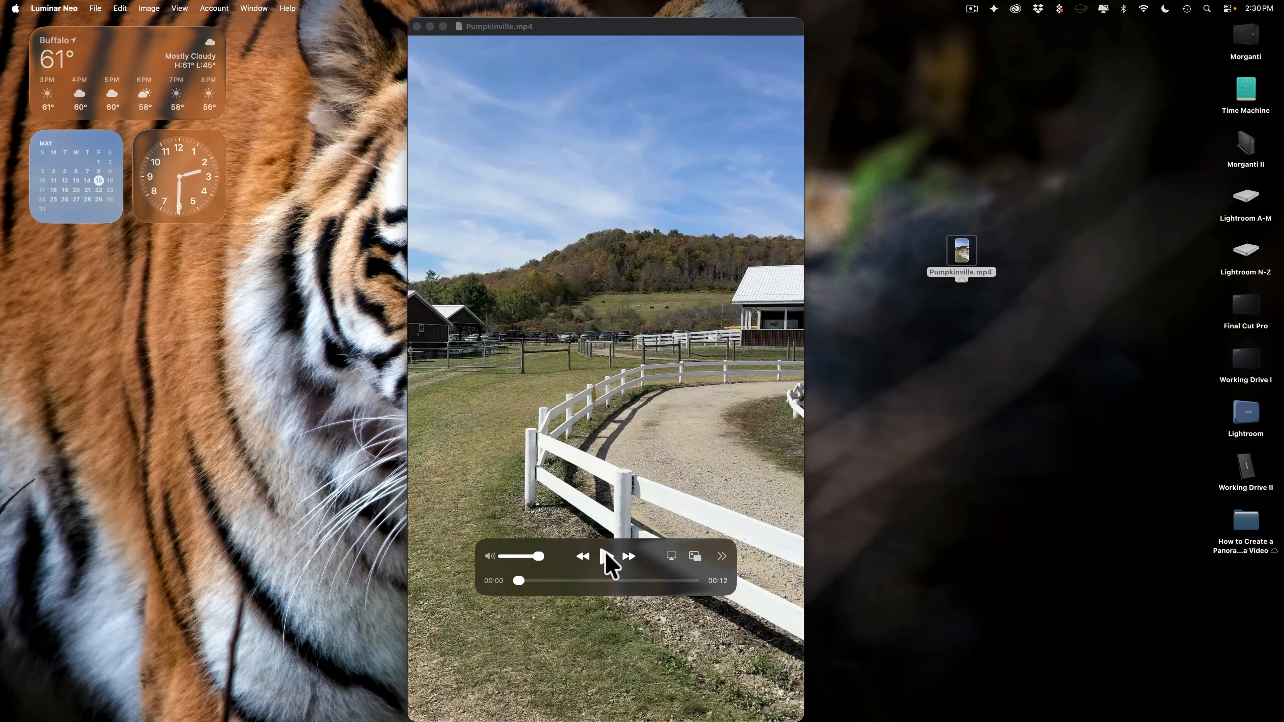
click(606, 556)
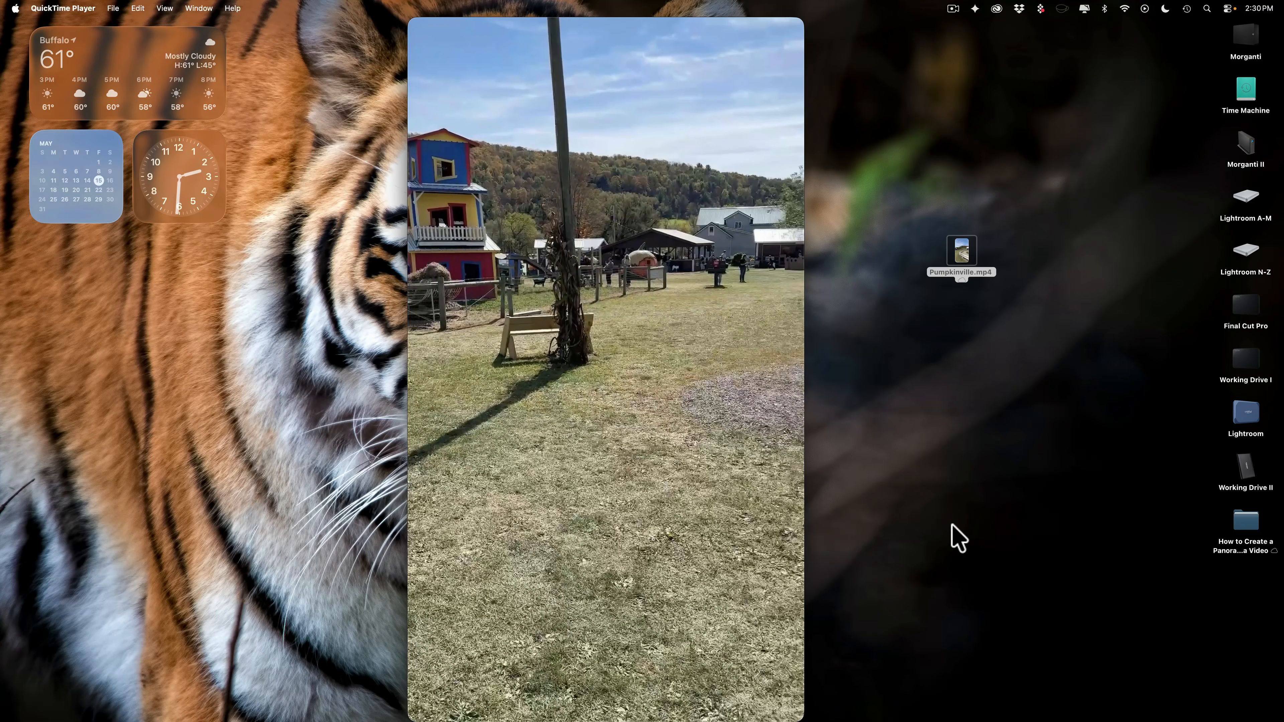
mouse_move(731, 493)
mouse_move(633, 318)
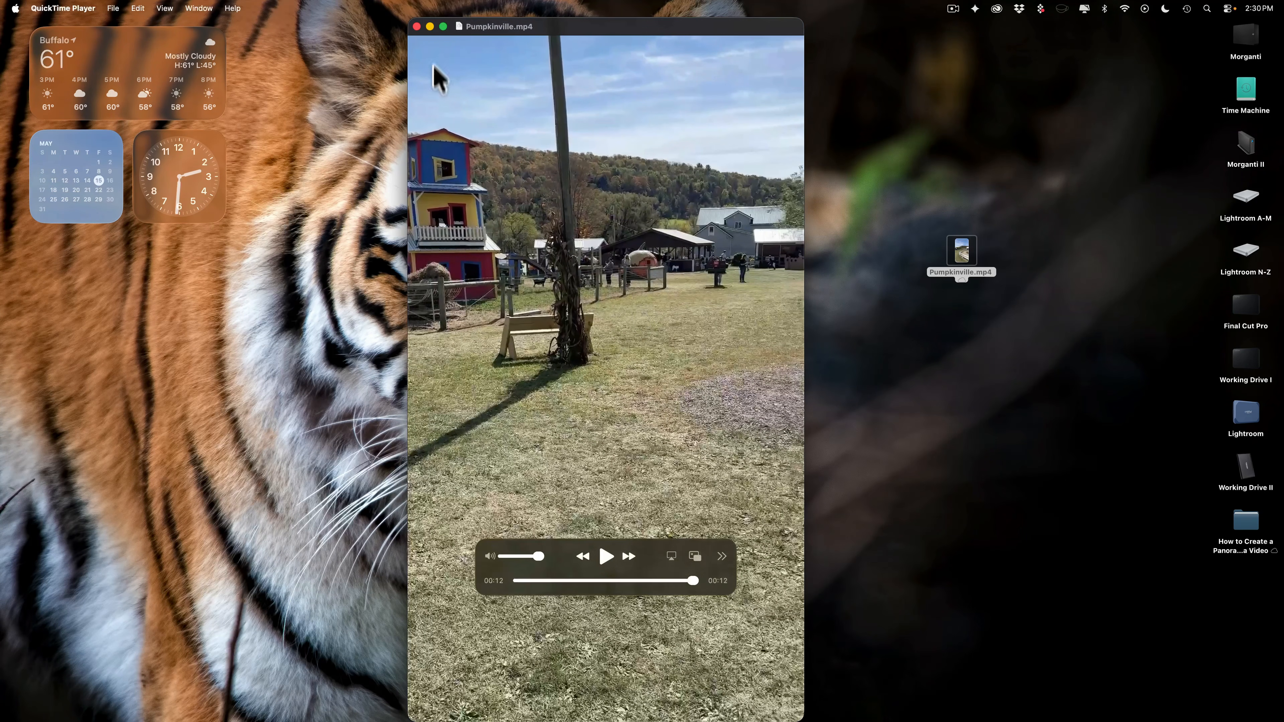
click(416, 27)
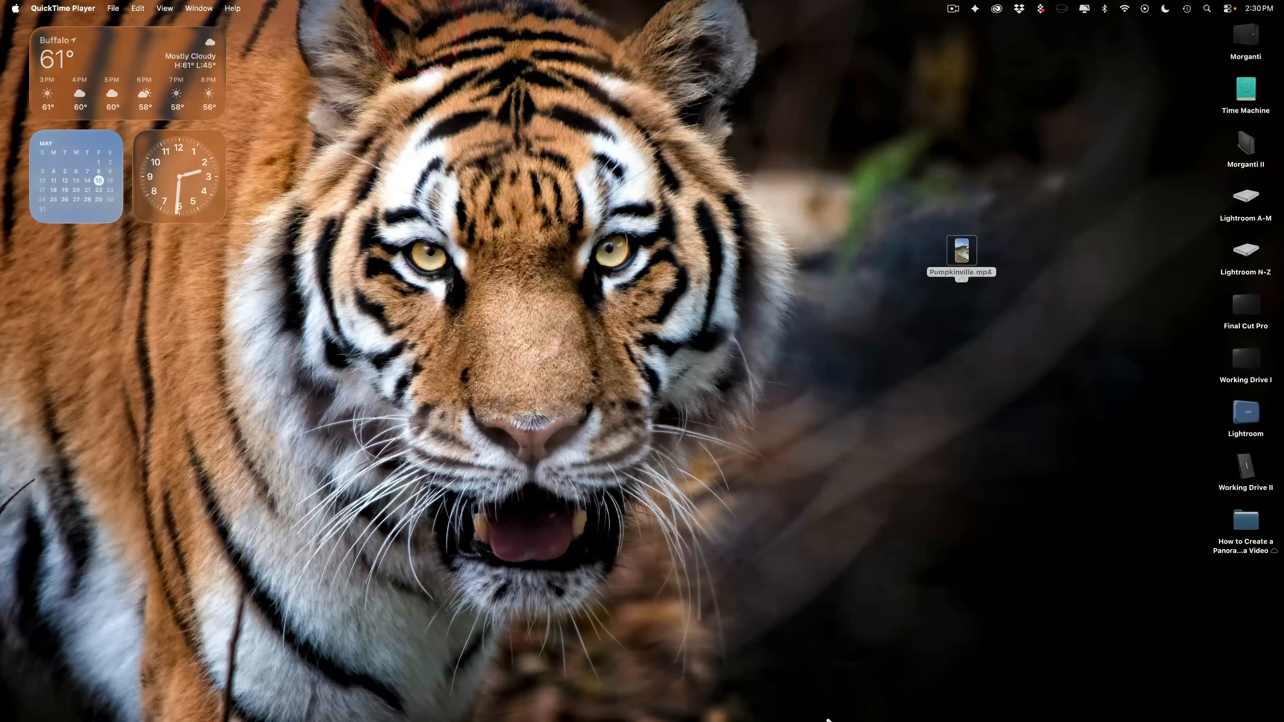
click(852, 700)
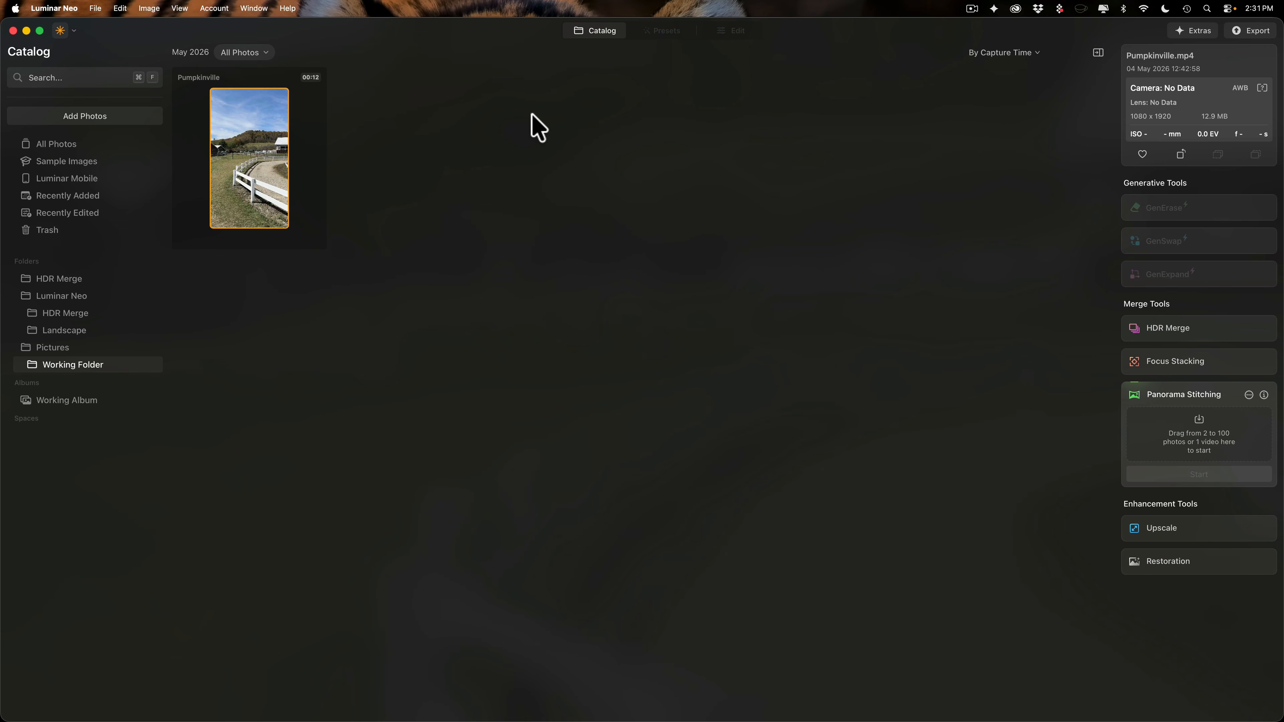
- View the Pumpkinville clip on its own in the catalog and go back to the thumbnail grid
double_click(263, 141)
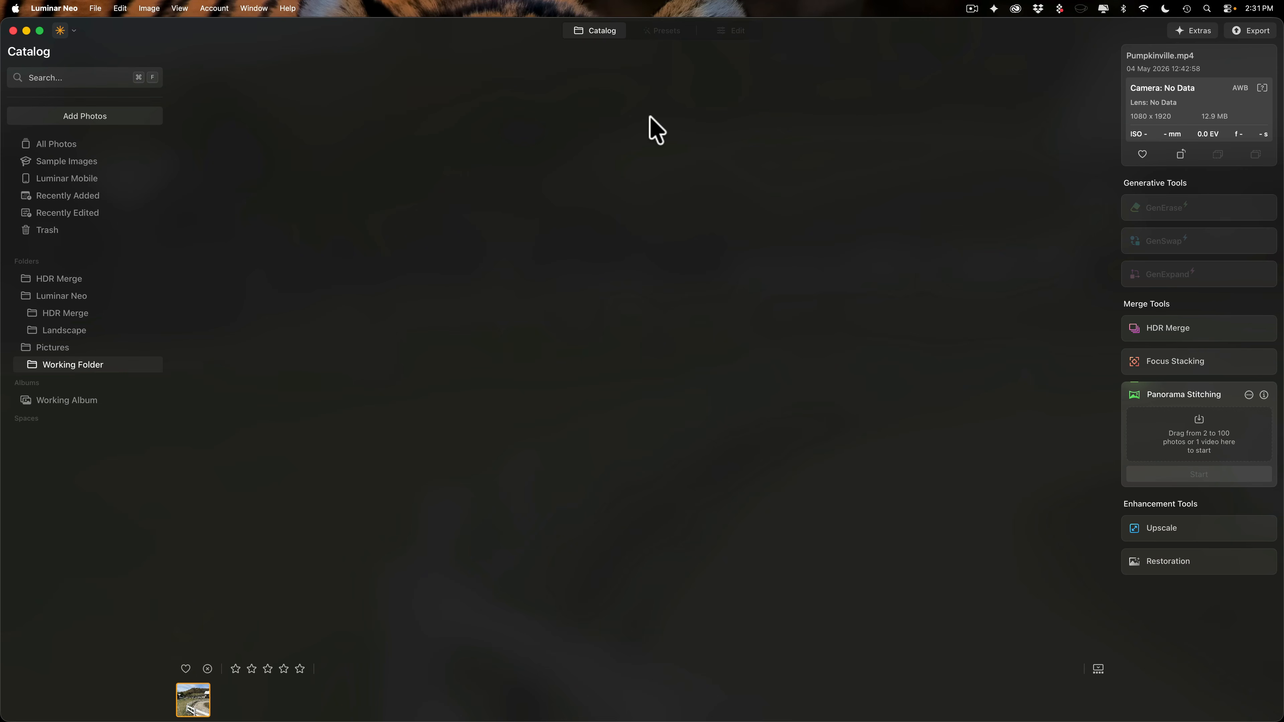
key(space)
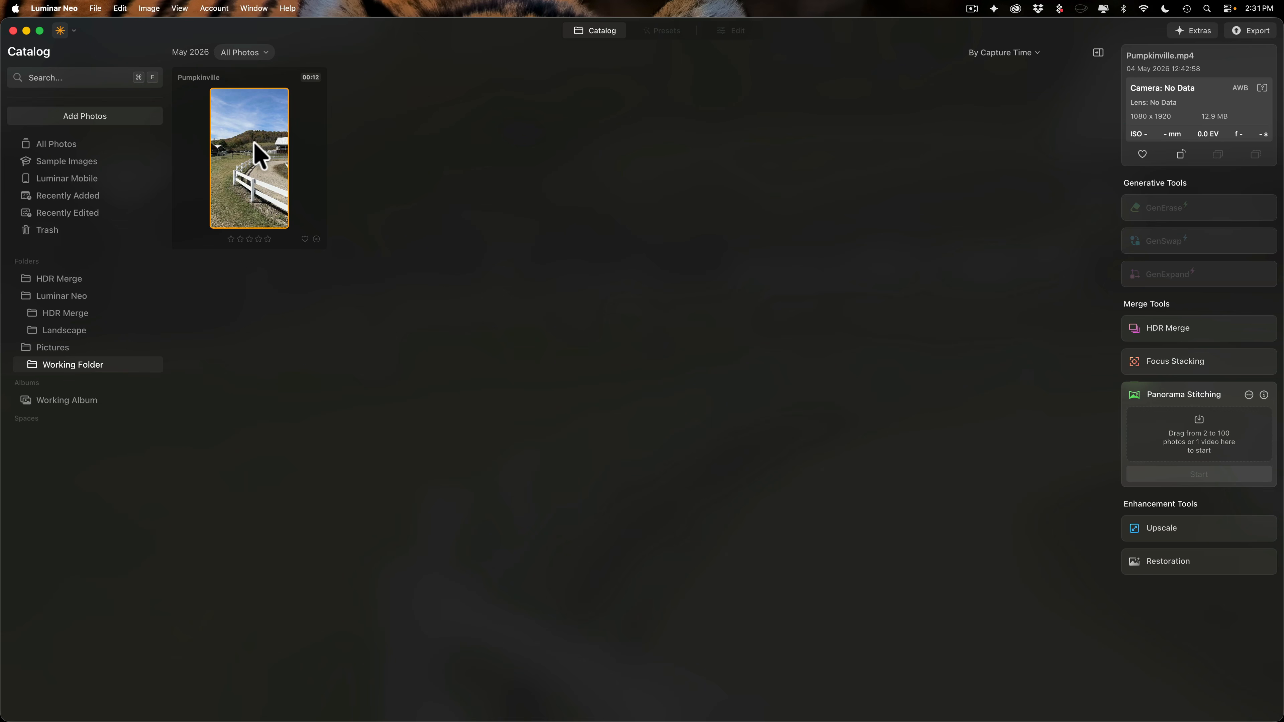
- Load the Pumpkinville video into Panorama Stitching and start the tool
drag(255, 125, 1193, 401)
drag(258, 171, 1214, 438)
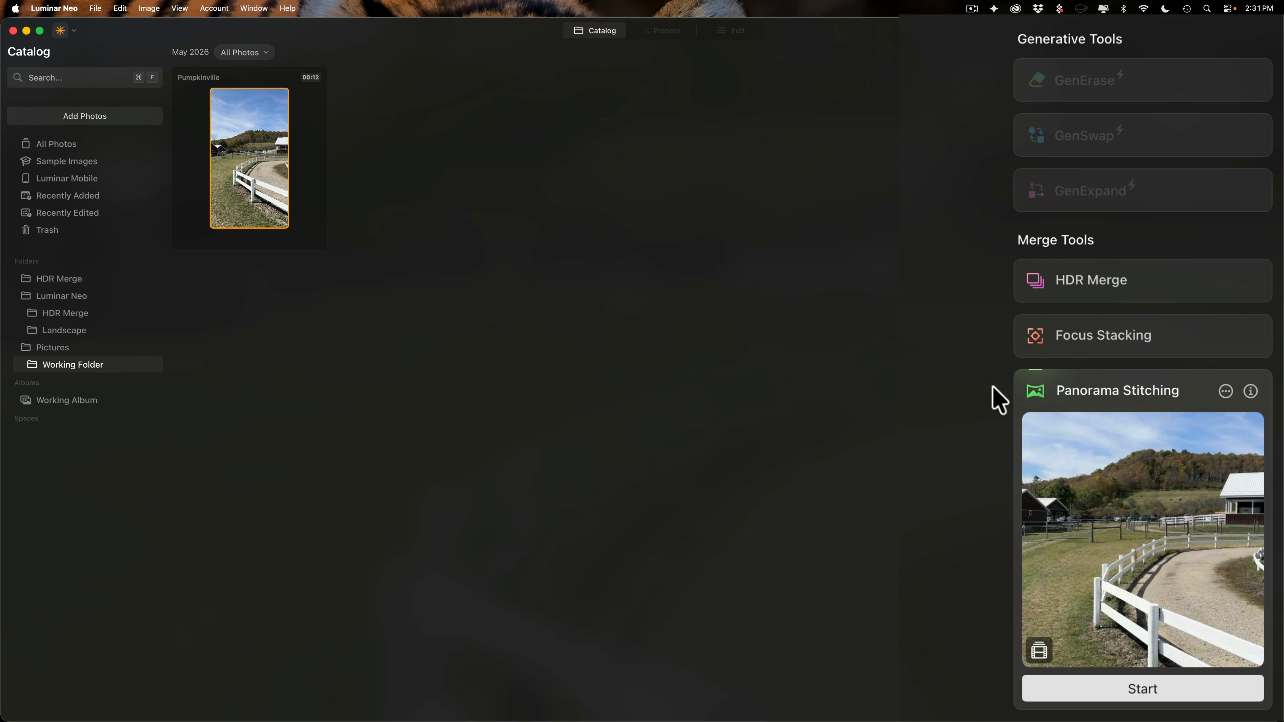
click(1225, 391)
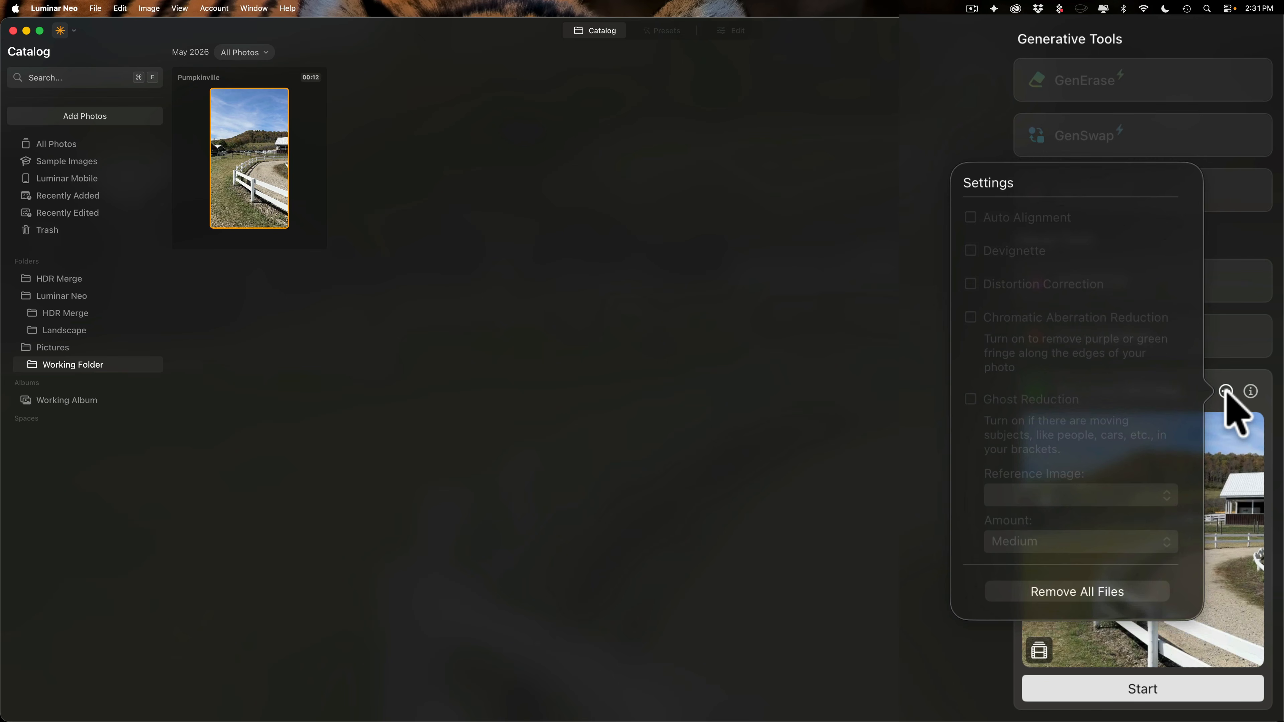
click(1225, 392)
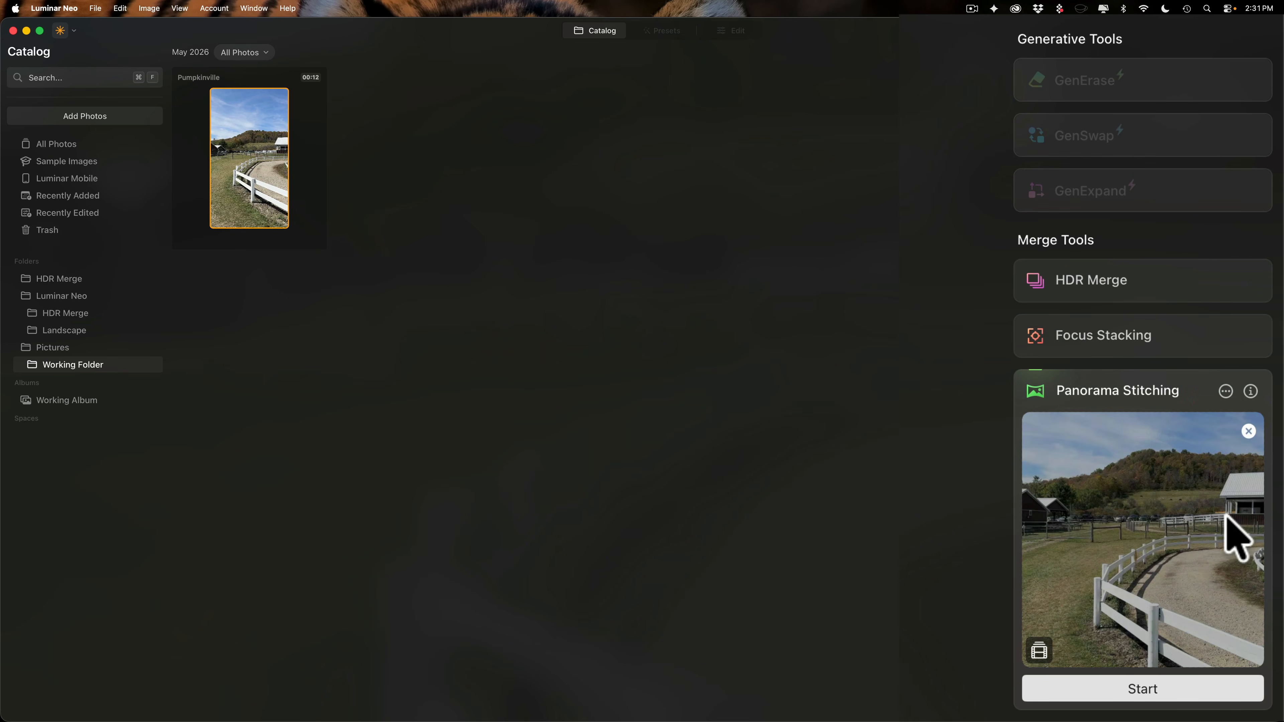
click(1152, 690)
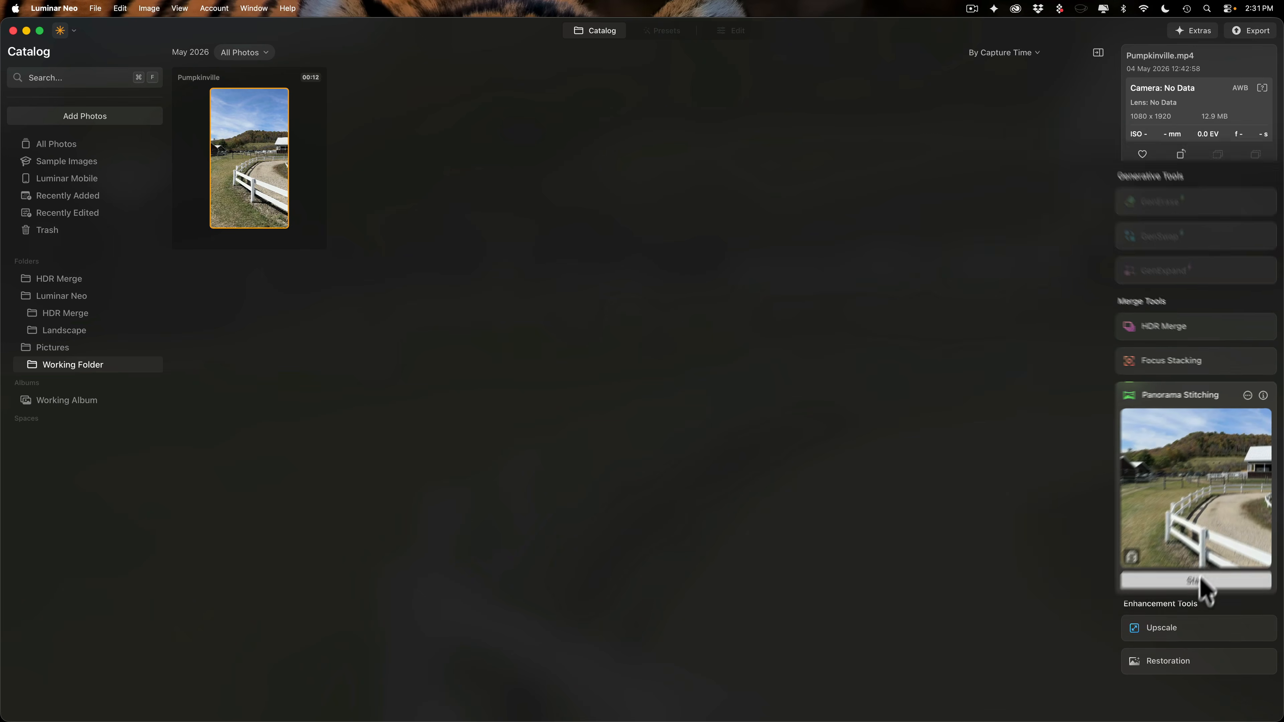
click(1203, 581)
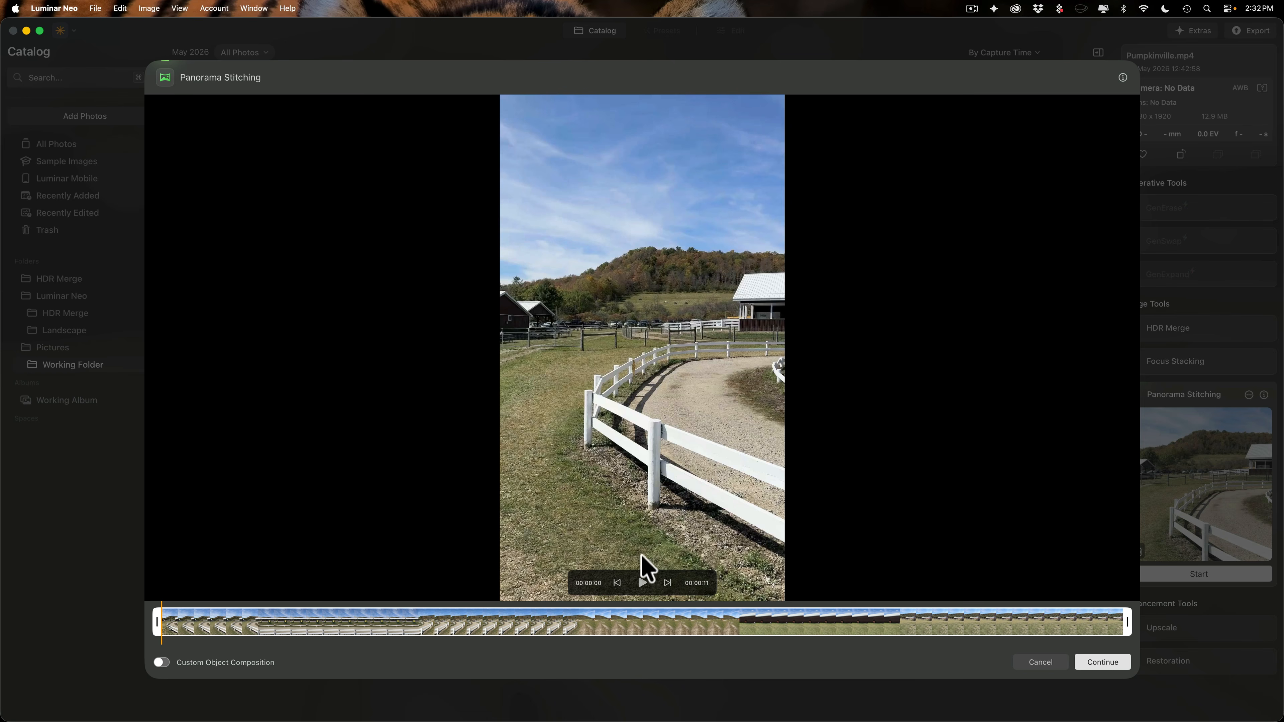
- Play the clip in the stitching window and jump between its first and last frames
click(643, 584)
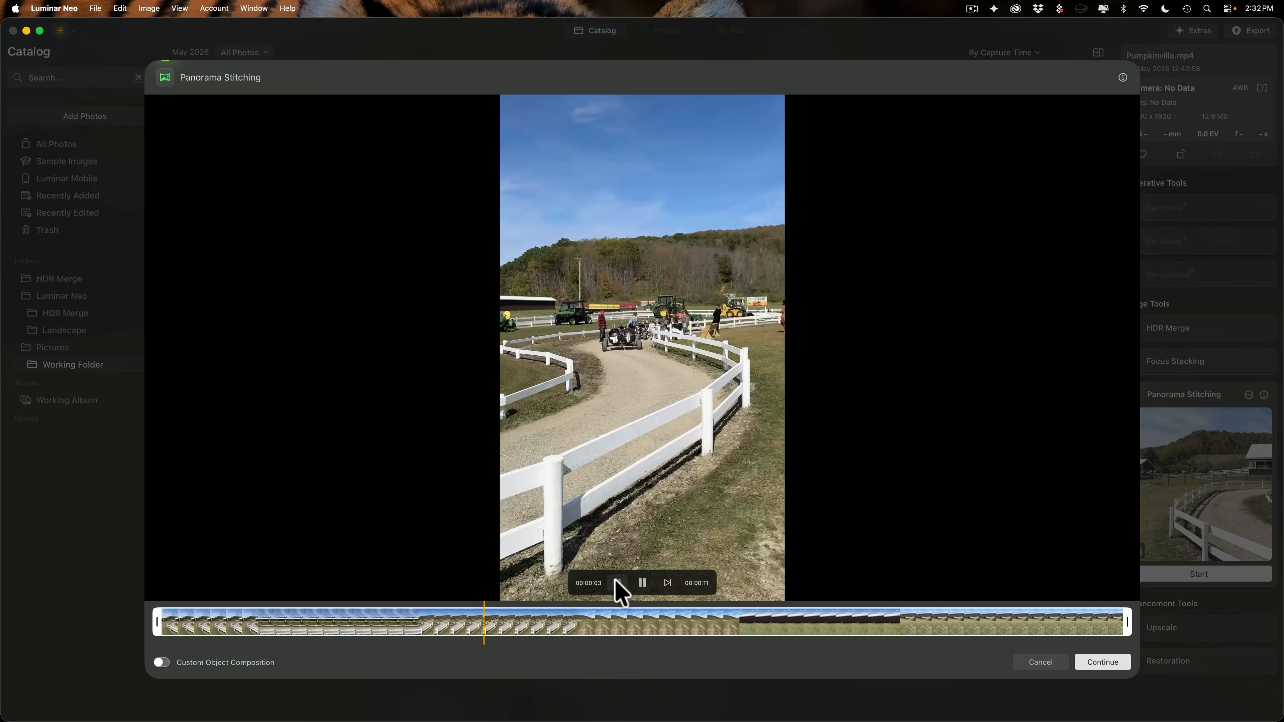
click(617, 584)
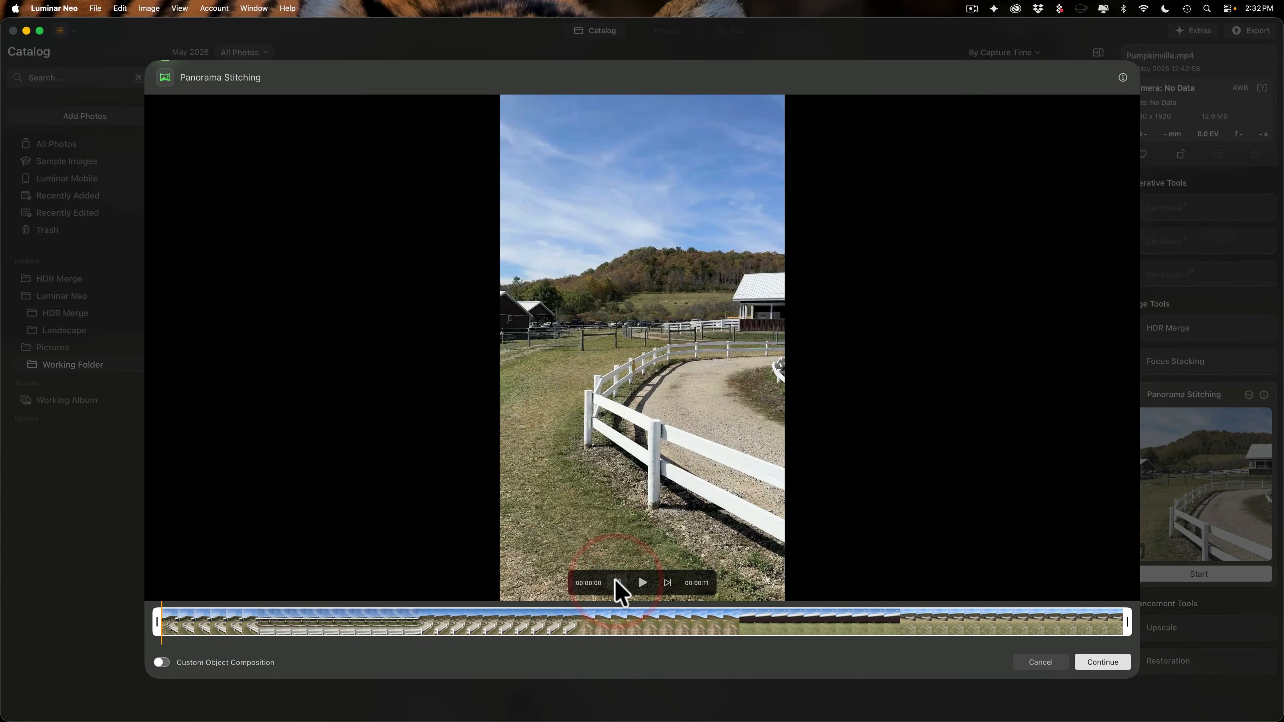
click(667, 583)
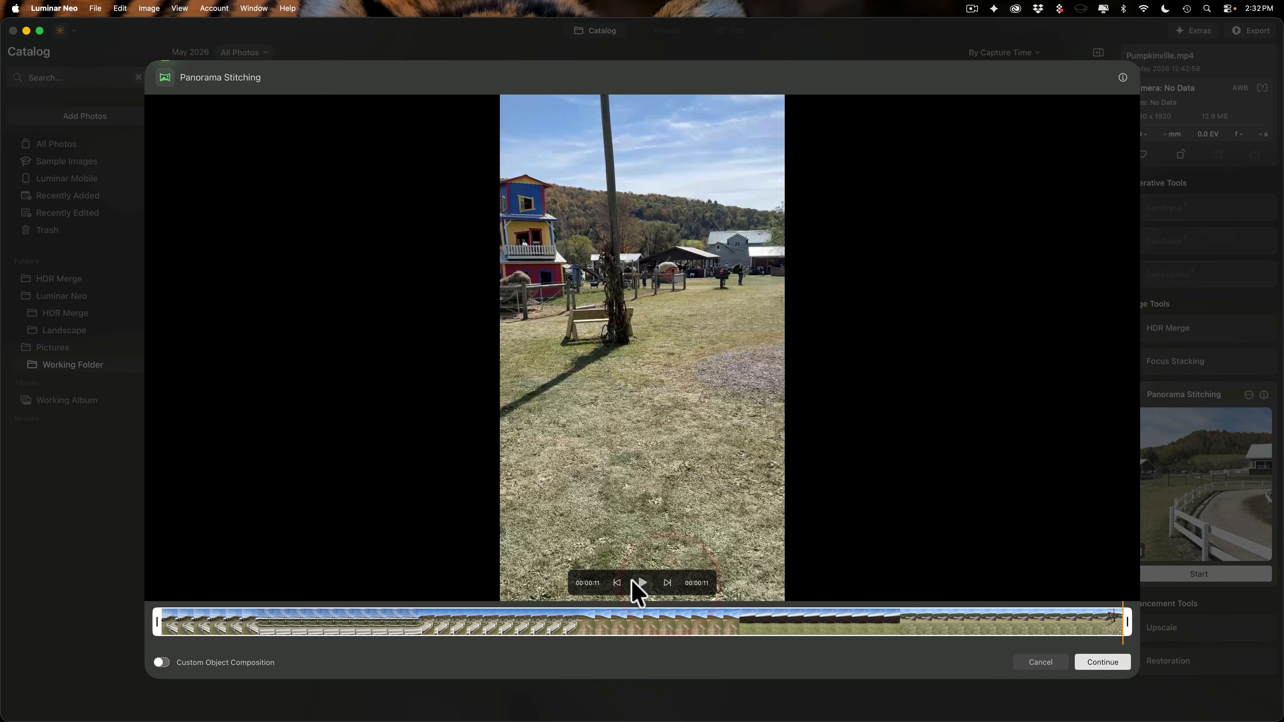
click(618, 583)
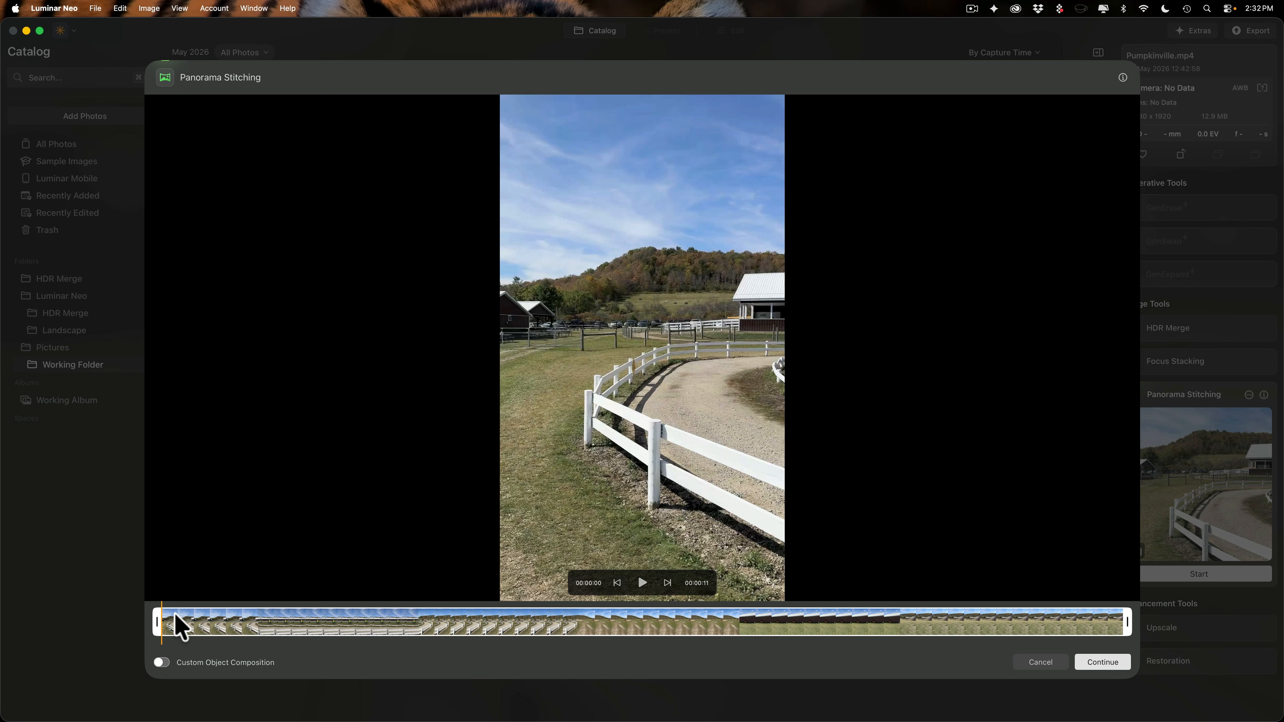
- Try extending the trim range outward past the clip's start and end
drag(161, 632, 77, 622)
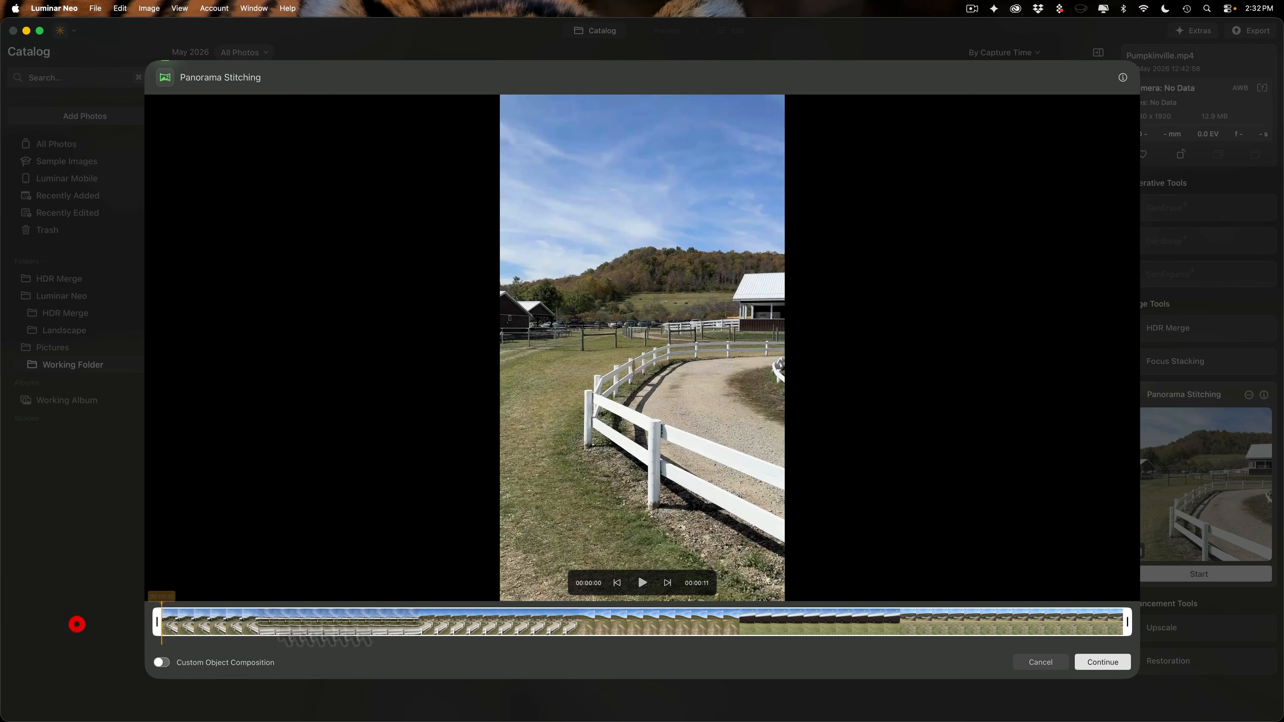
click(1127, 628)
drag(1126, 627, 1160, 632)
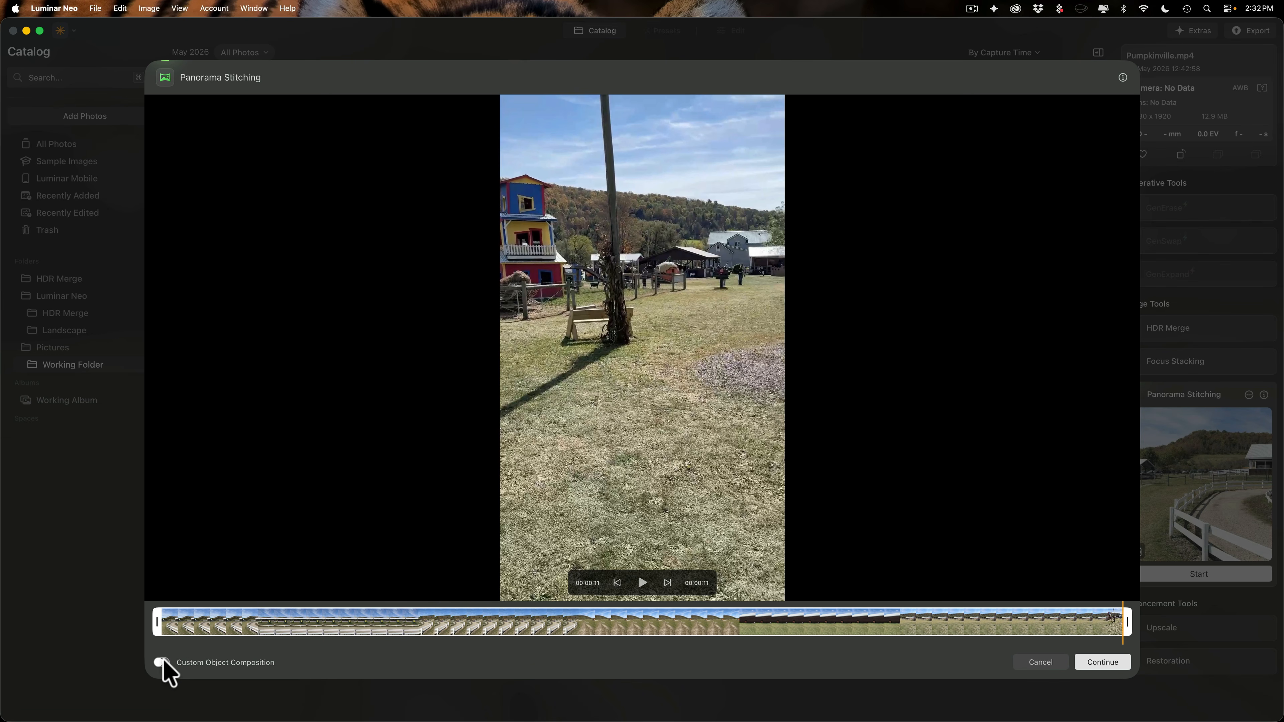
- Enable Custom Object Composition and add an object marker at 00:00:02, where the green mower is centred
click(162, 663)
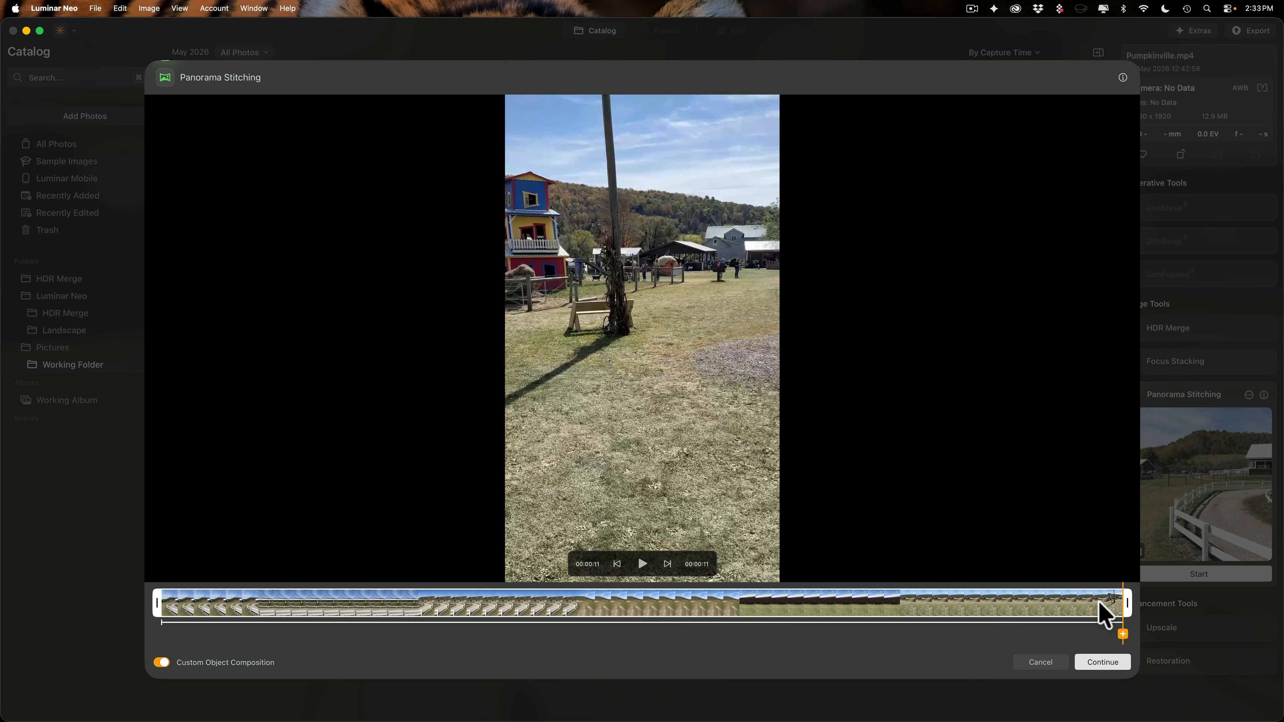
drag(1123, 633, 361, 609)
click(357, 609)
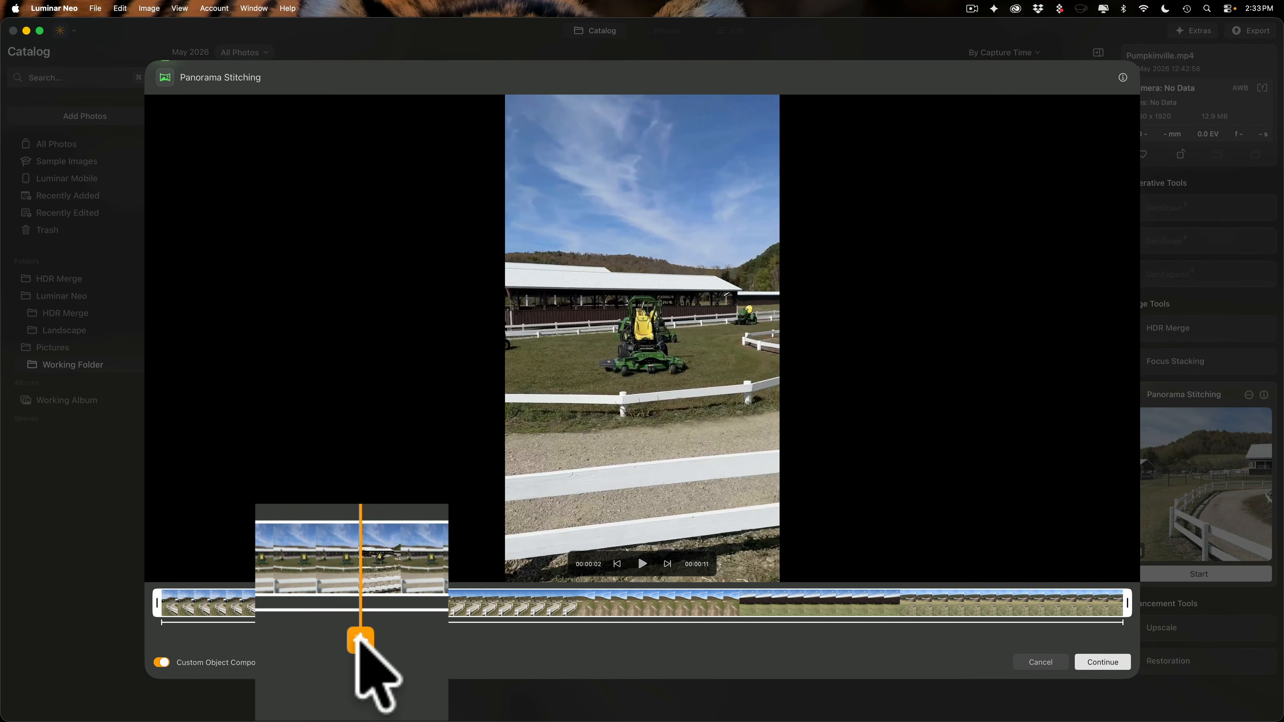
click(360, 641)
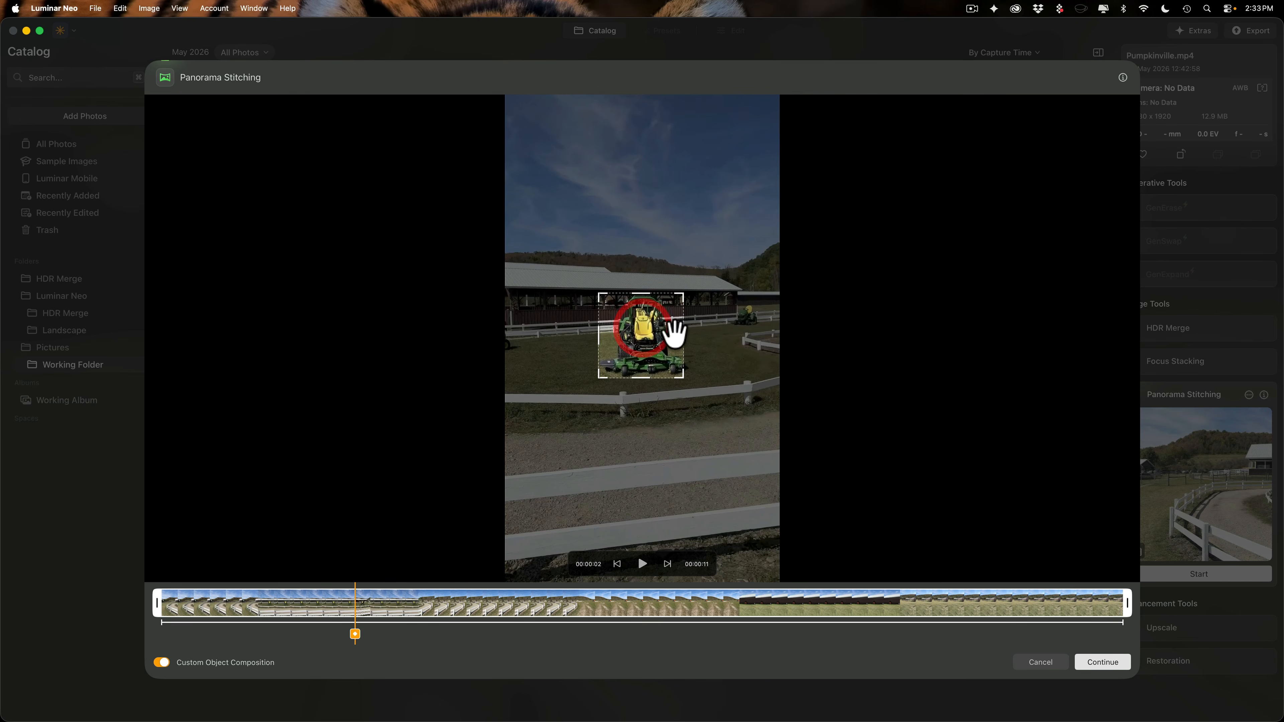
- Enlarge the object frame around the green mower, and turn Custom Object Composition back off
drag(684, 337, 699, 337)
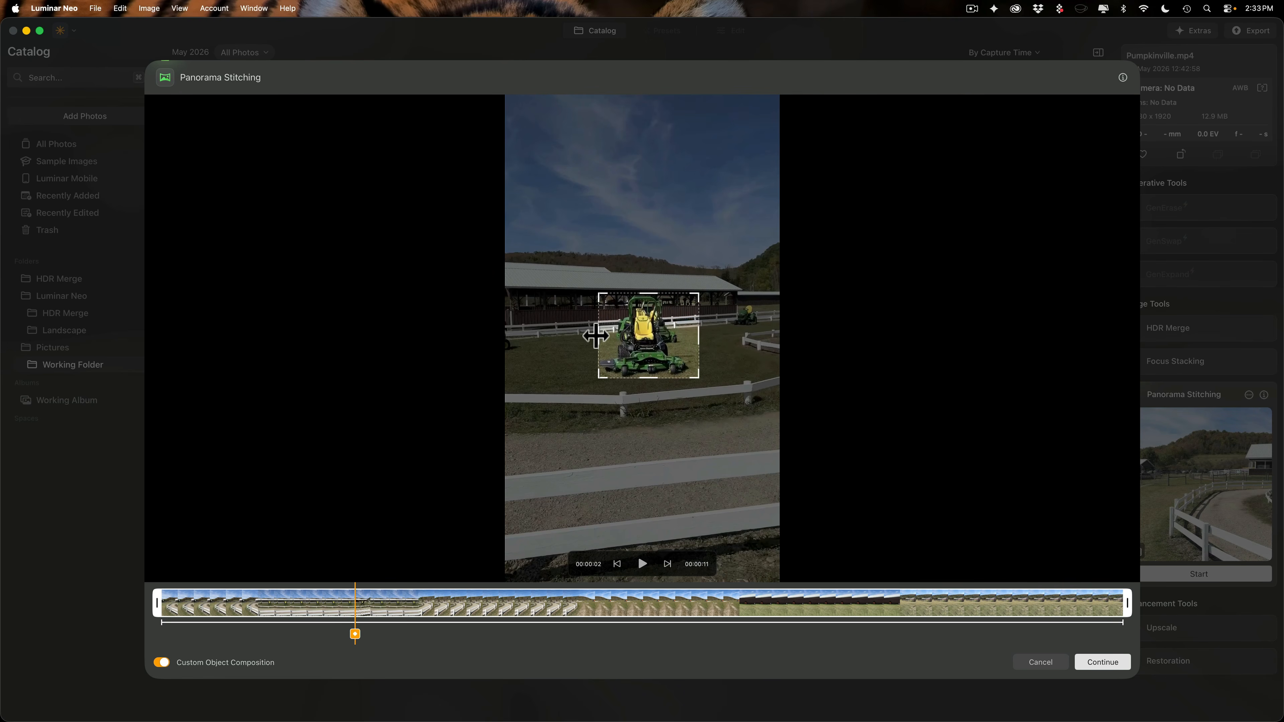
drag(598, 336, 594, 336)
drag(647, 294, 648, 289)
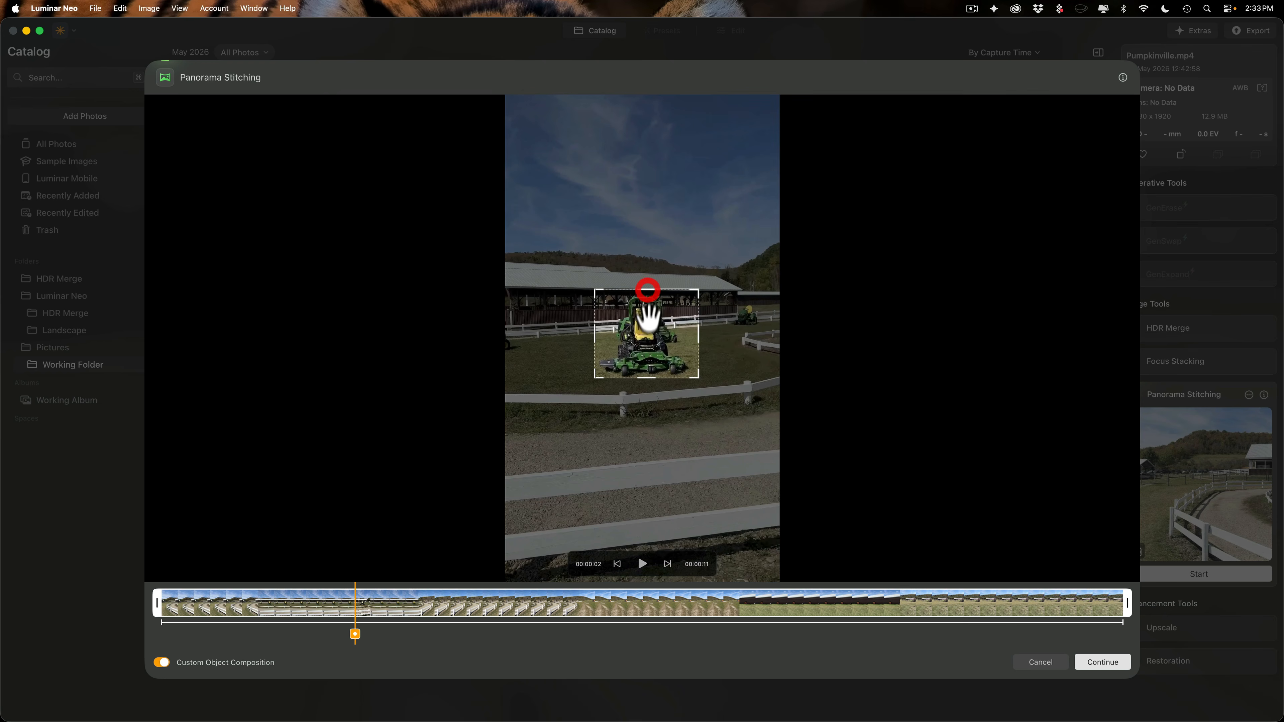
click(644, 382)
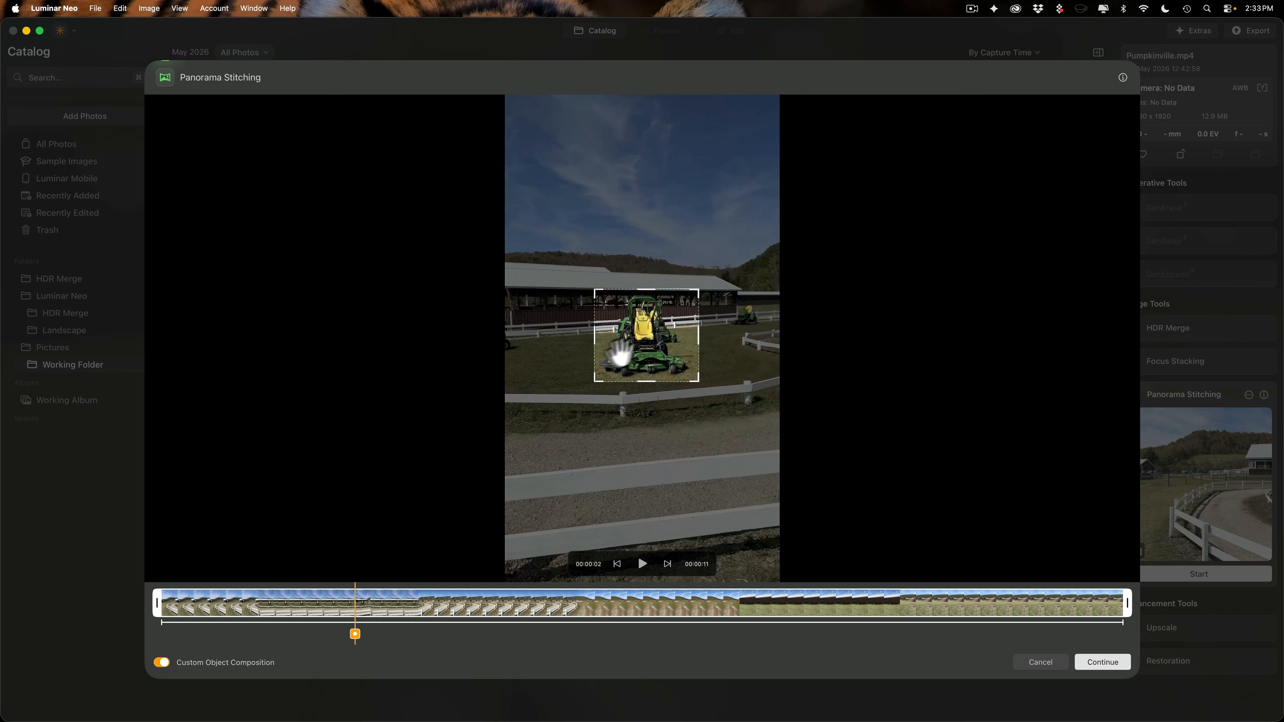
click(162, 662)
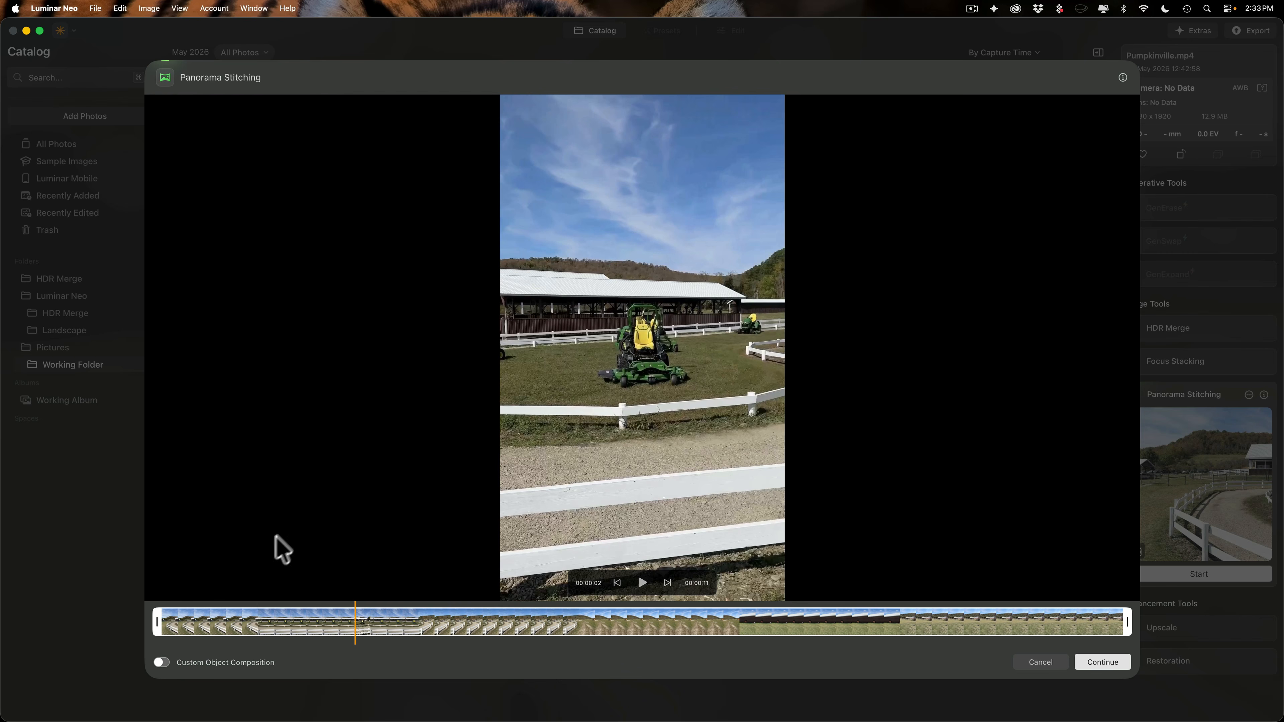
- Trim the clip to the range from about 00:00:02 to 00:00:07 and proceed with stitching the panorama
click(158, 625)
drag(158, 625, 324, 629)
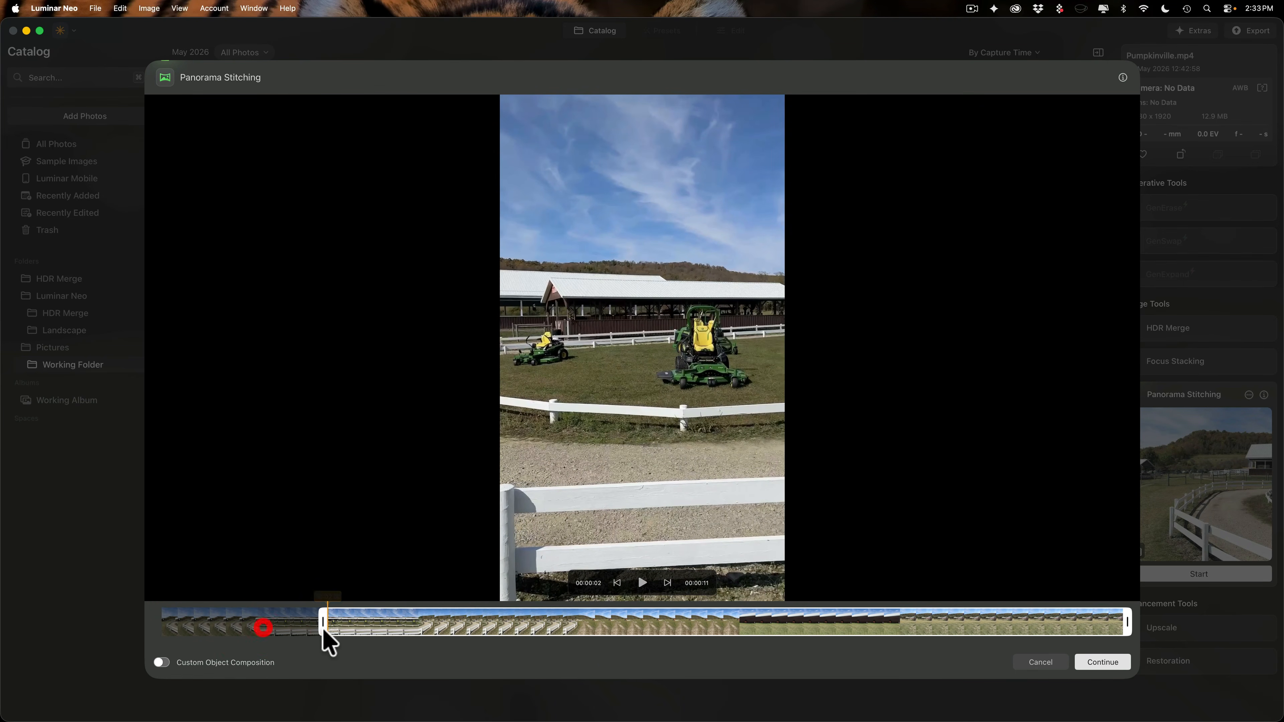
drag(1127, 624, 794, 632)
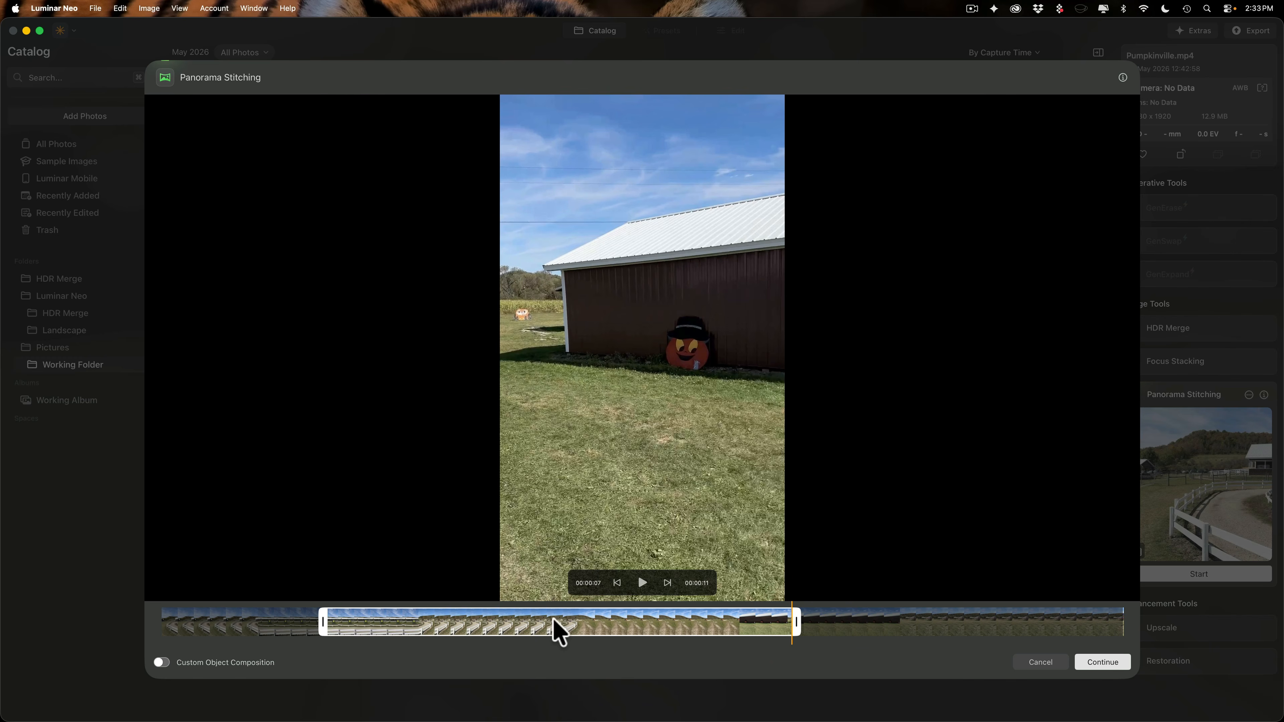
click(331, 603)
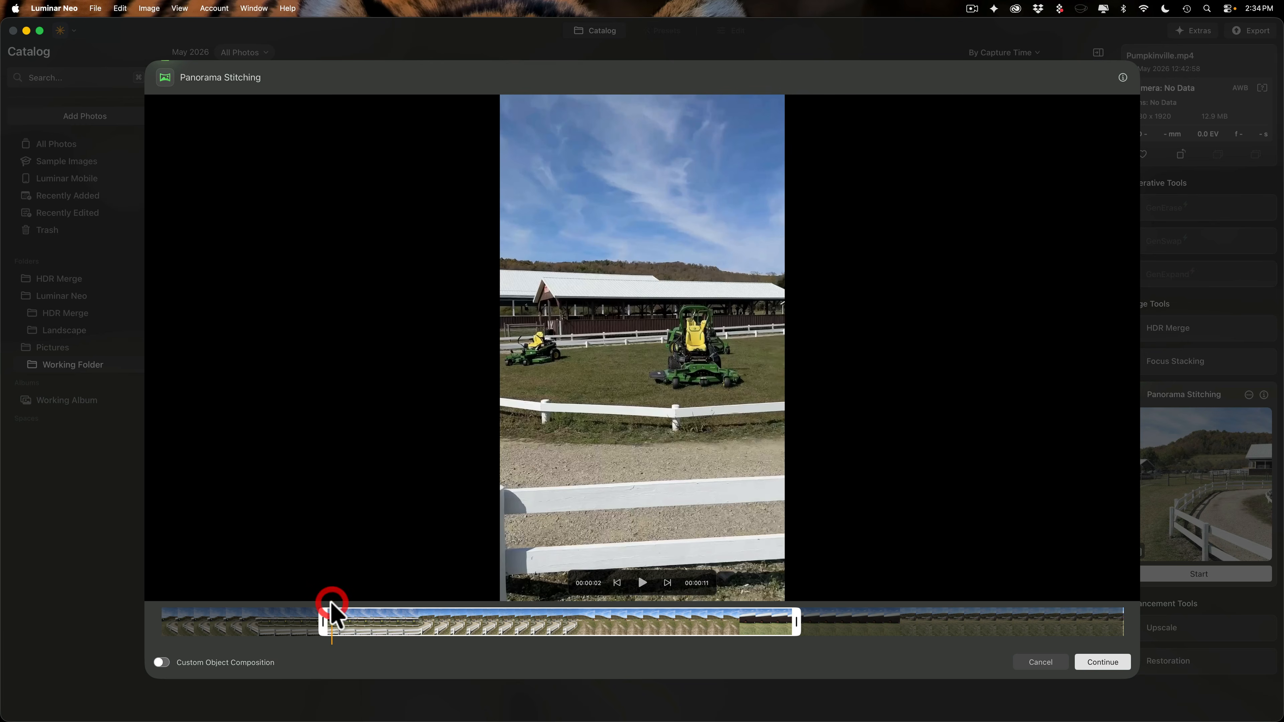
drag(331, 607, 404, 622)
click(575, 429)
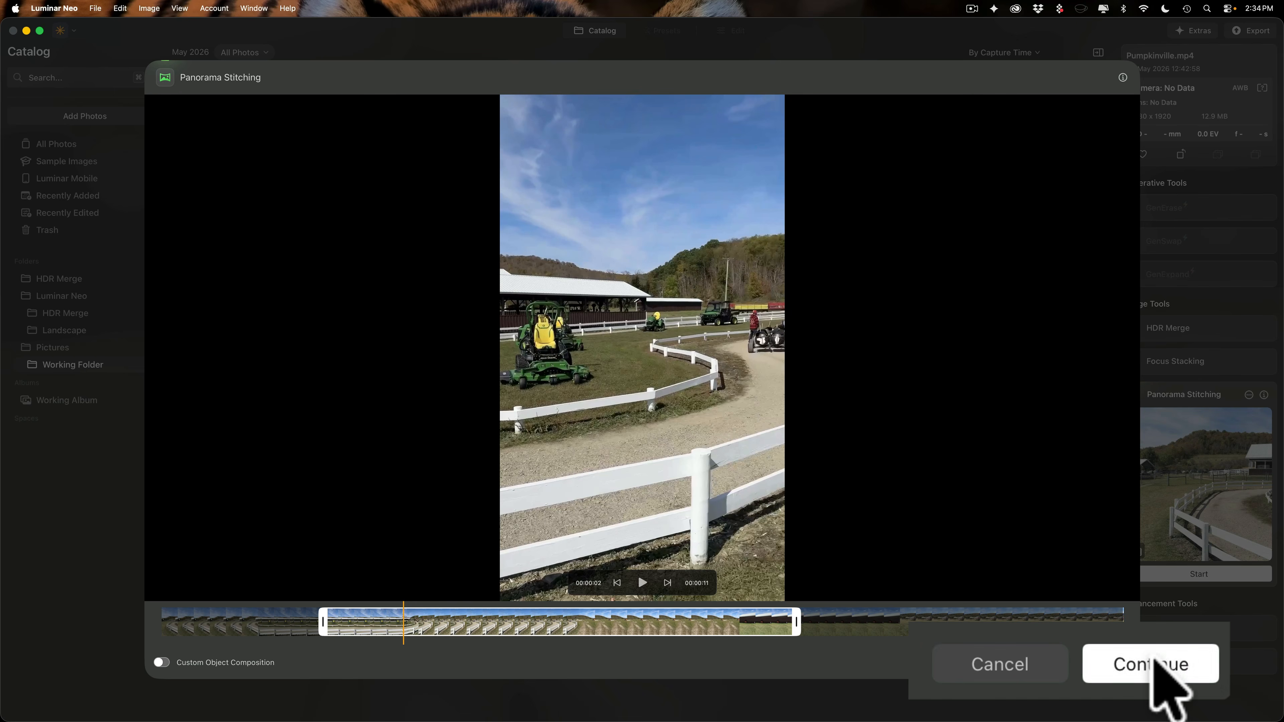
click(1143, 665)
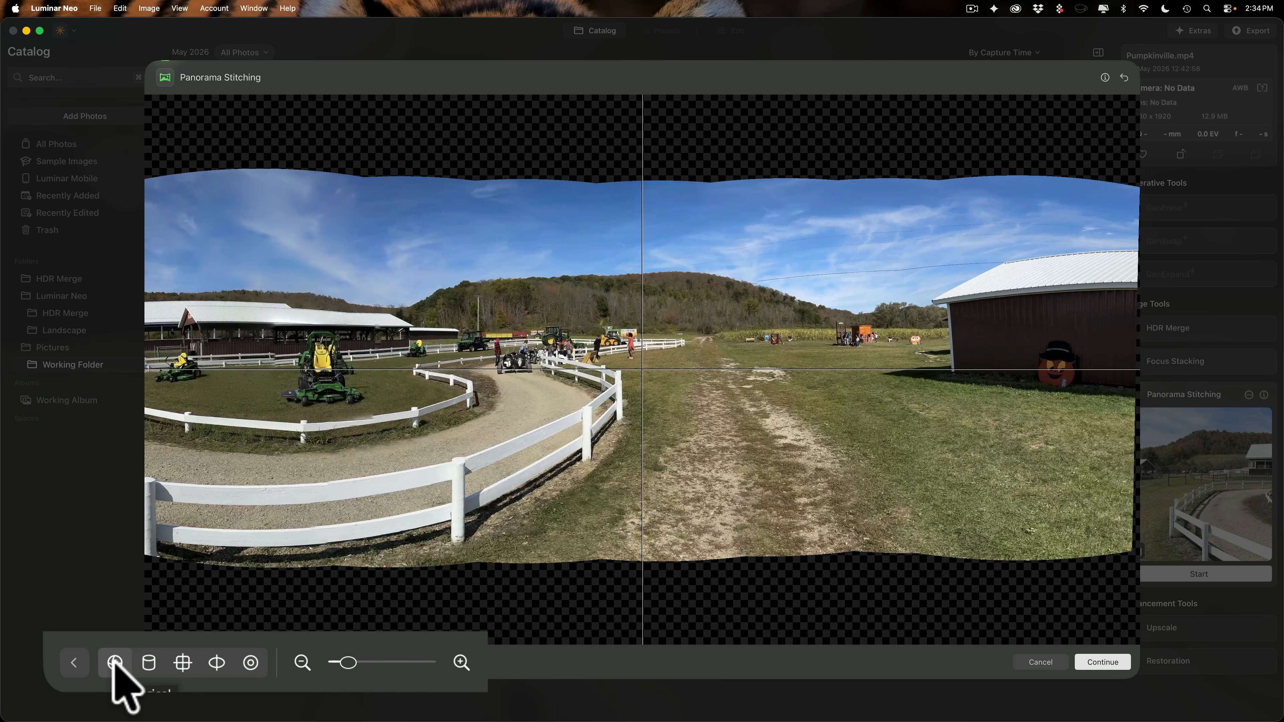
- Compare the alternative projections on the stitched panorama, applying each one after the default in turn
click(147, 661)
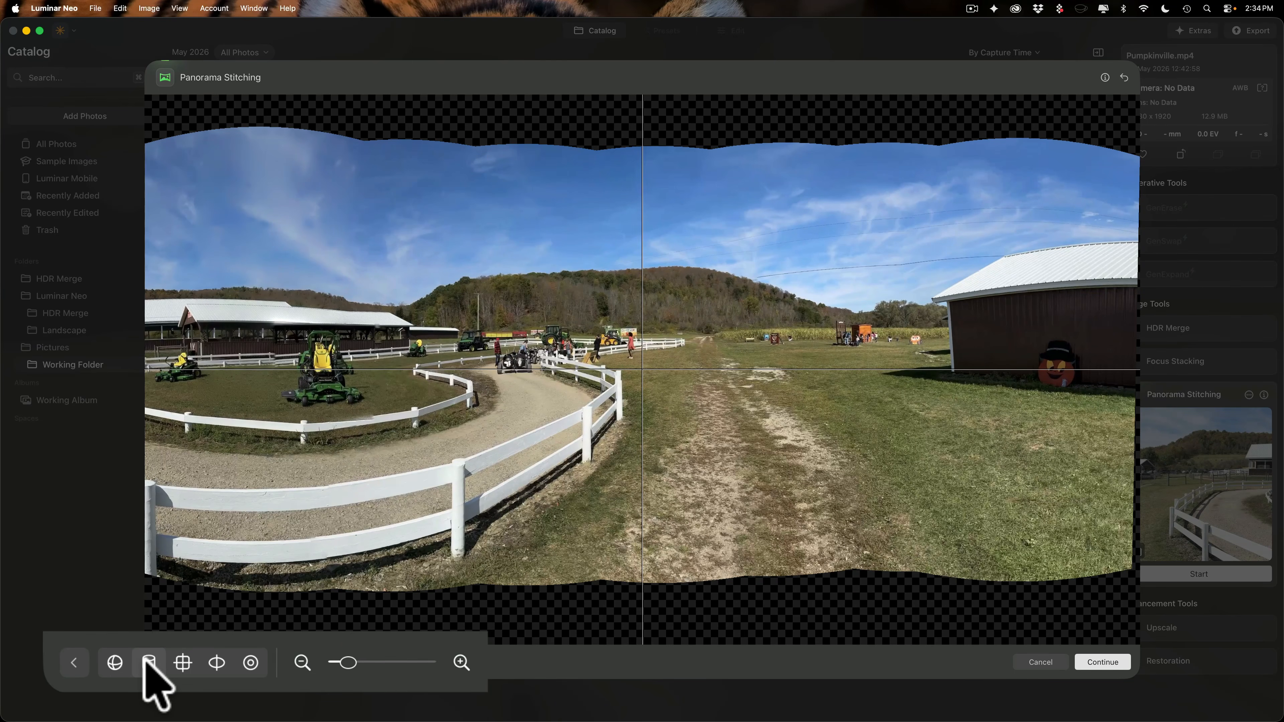
click(181, 662)
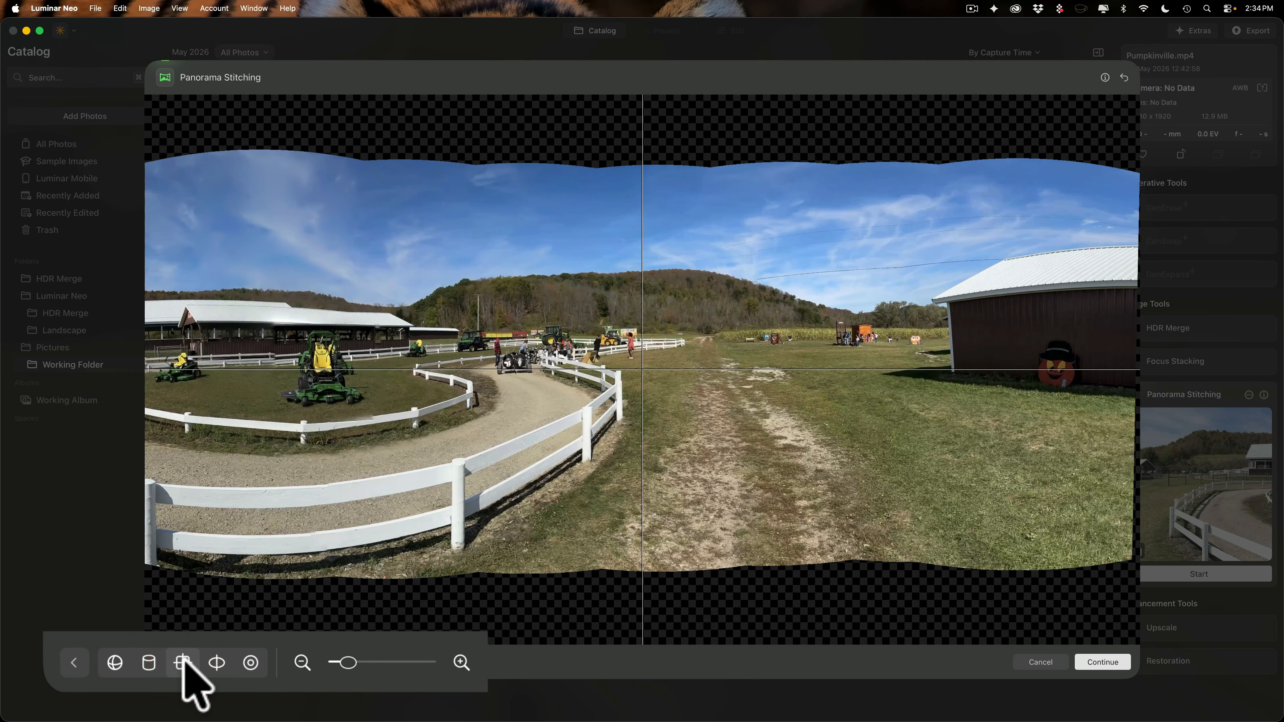
click(213, 662)
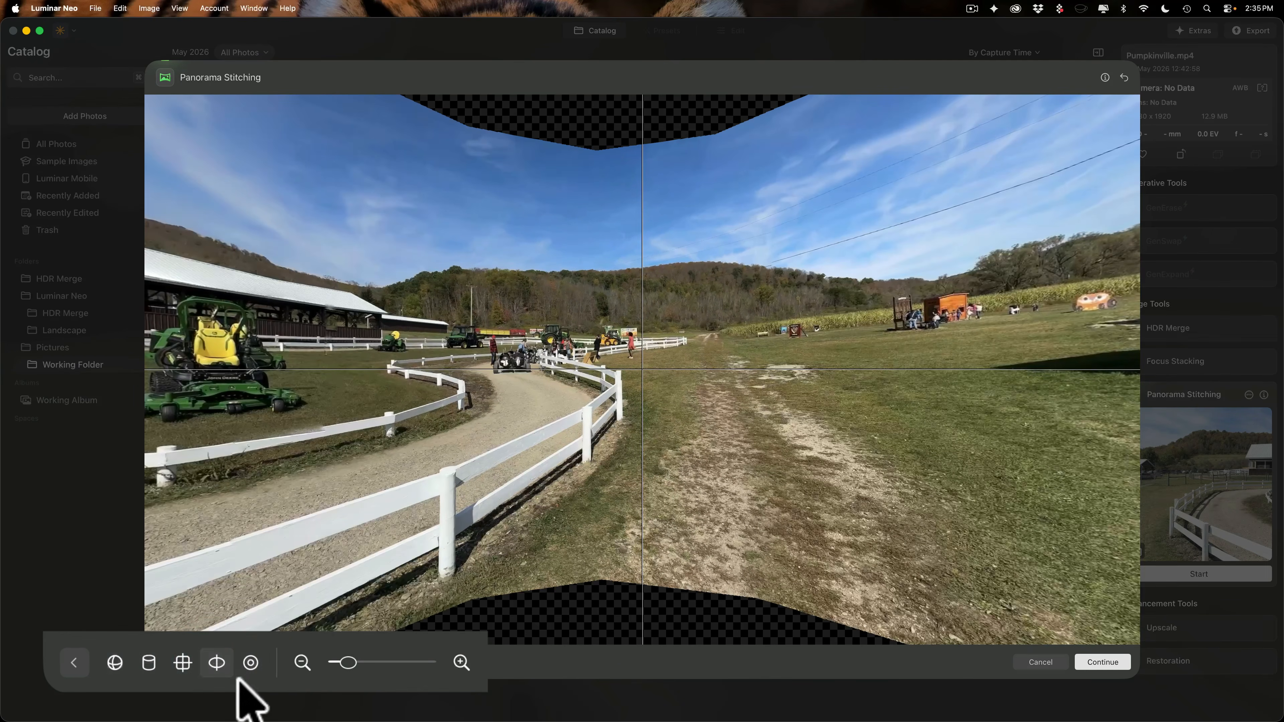
click(250, 662)
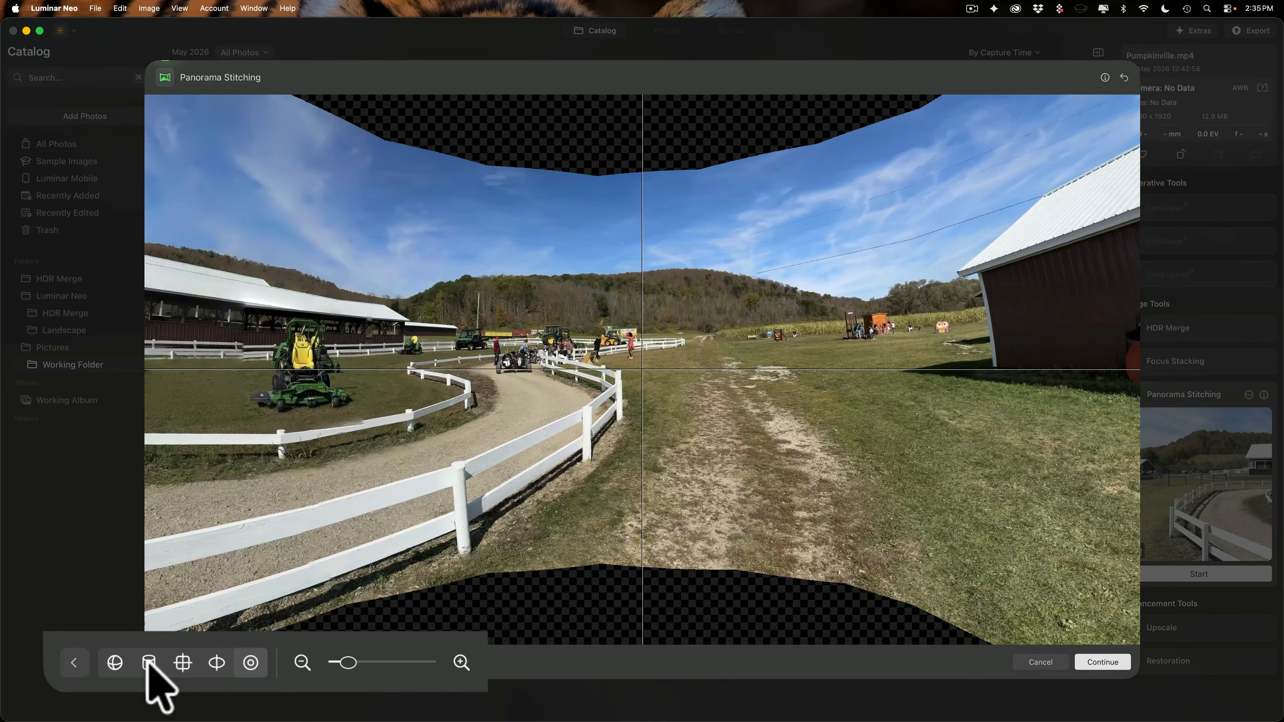
- Apply the cylindrical projection to the panorama, then save it with the suggested crop
click(148, 664)
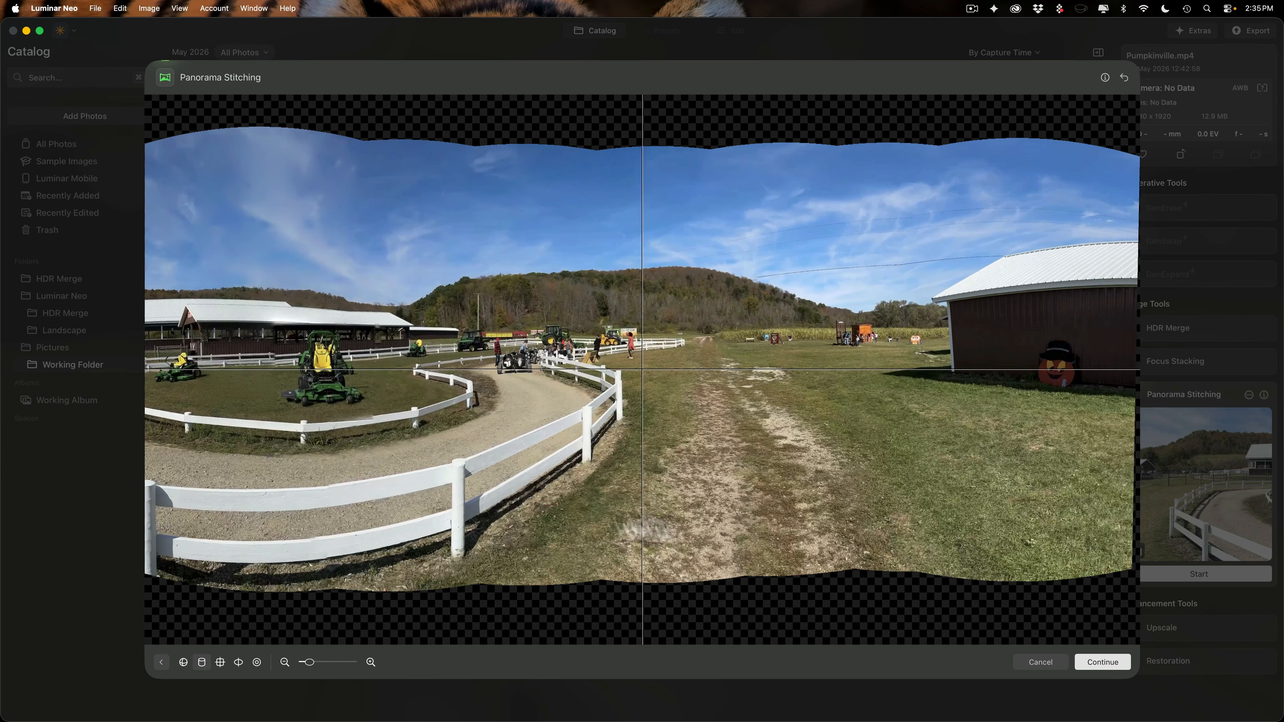
click(1101, 662)
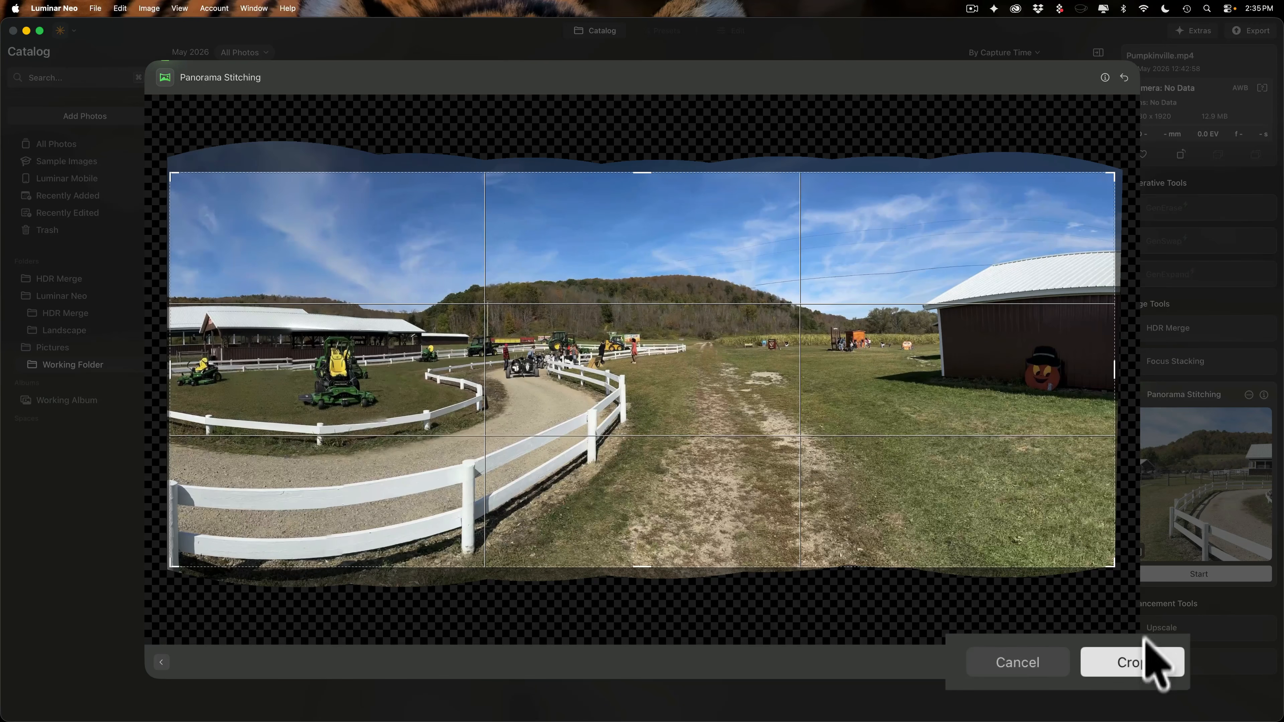
click(1136, 660)
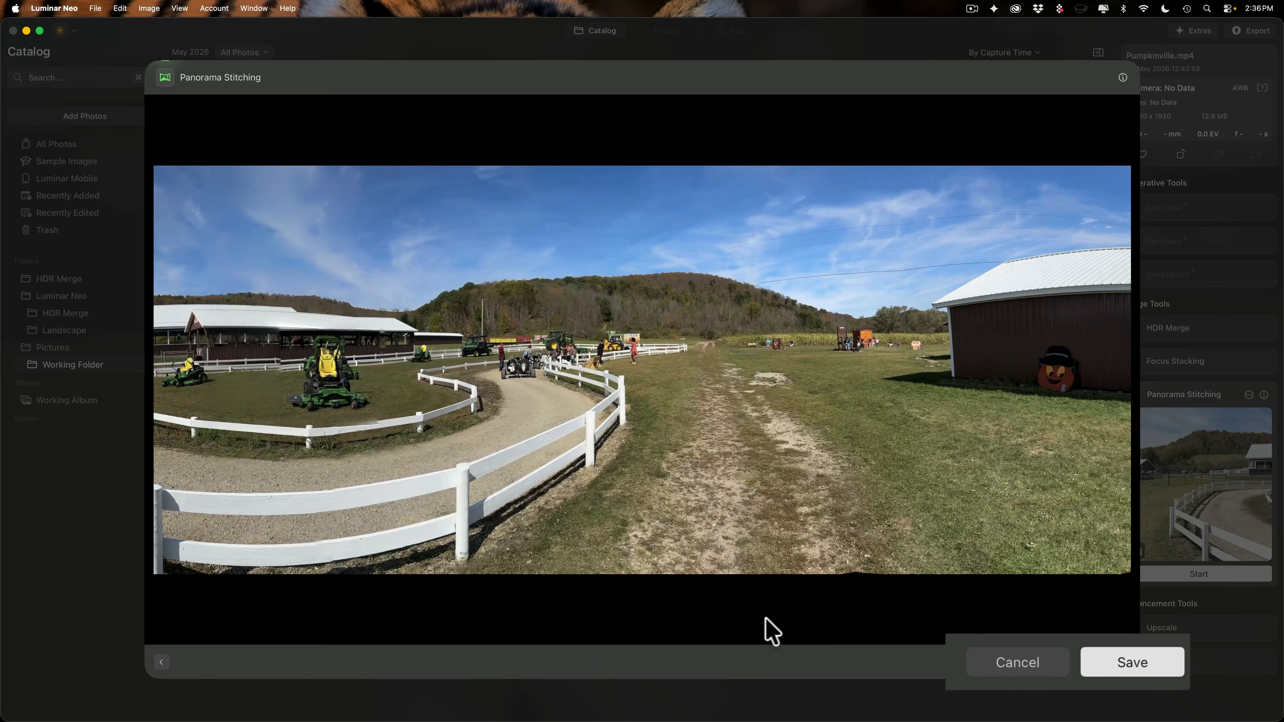
click(1135, 660)
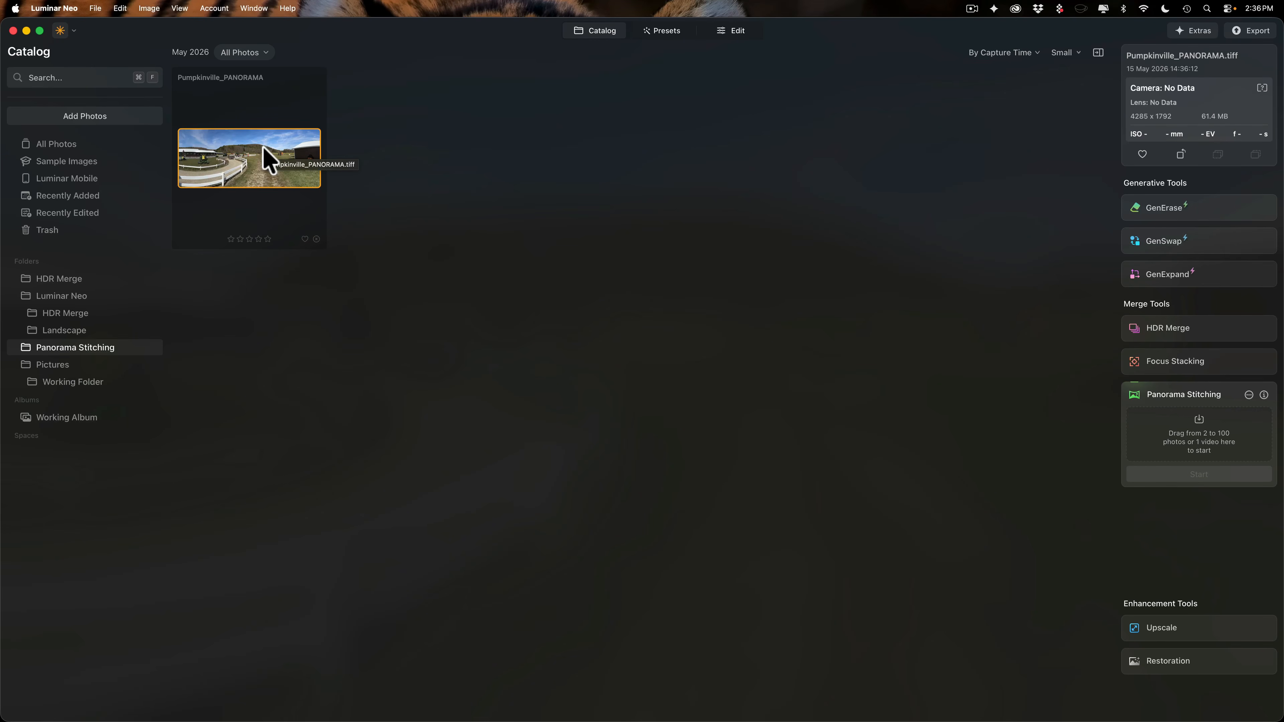
- View the source clip in Working Folder, then open Pumpkinville_PANORAMA.tiff from the Panorama Stitching folder for editing
click(81, 383)
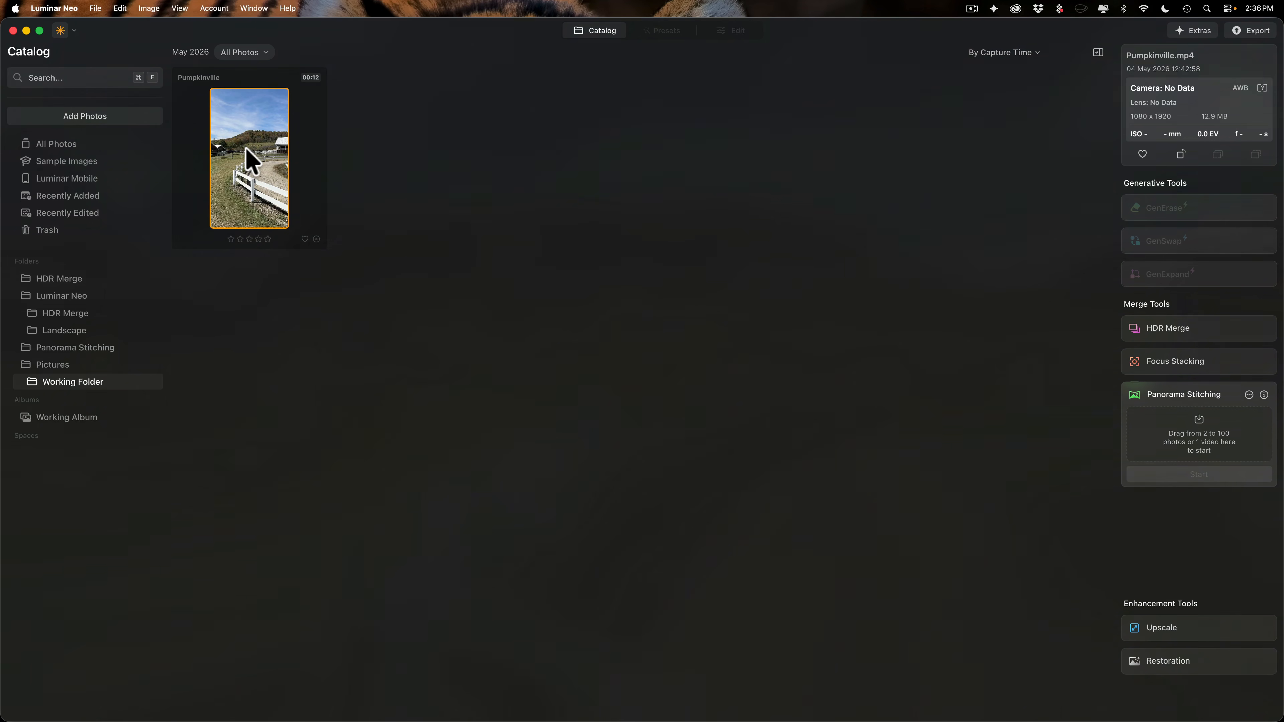
click(63, 347)
double_click(231, 164)
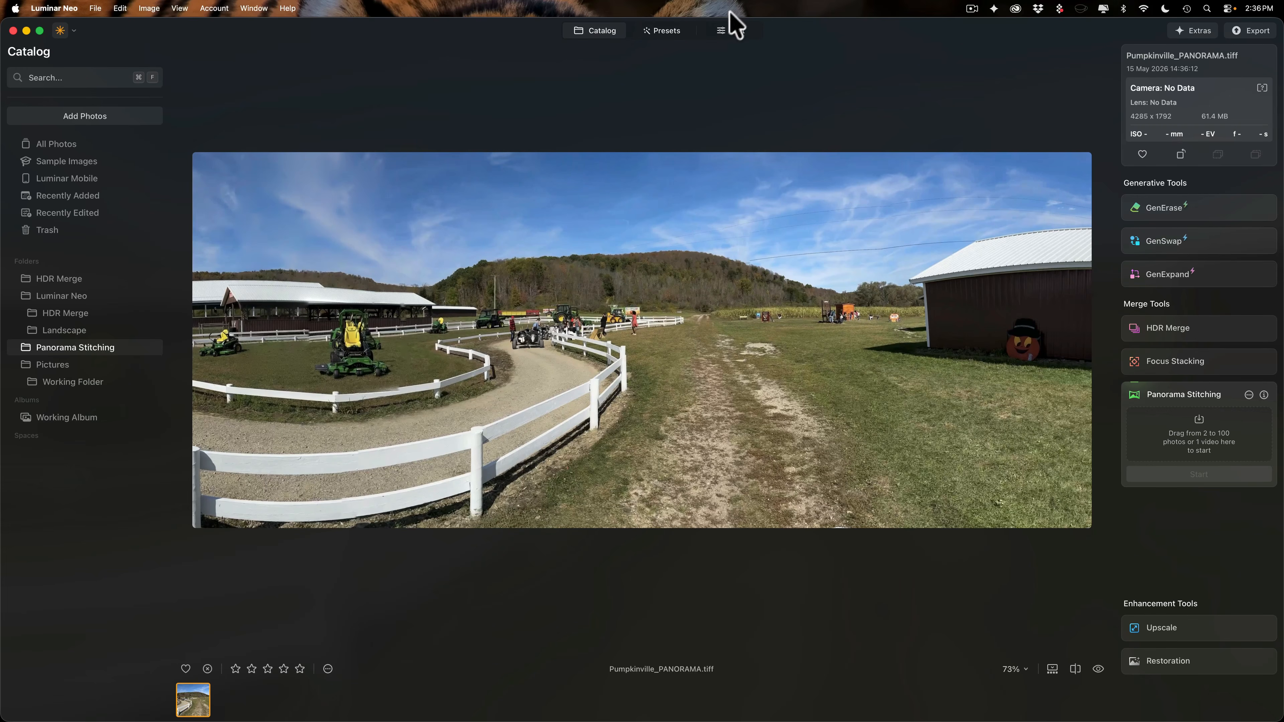
click(730, 30)
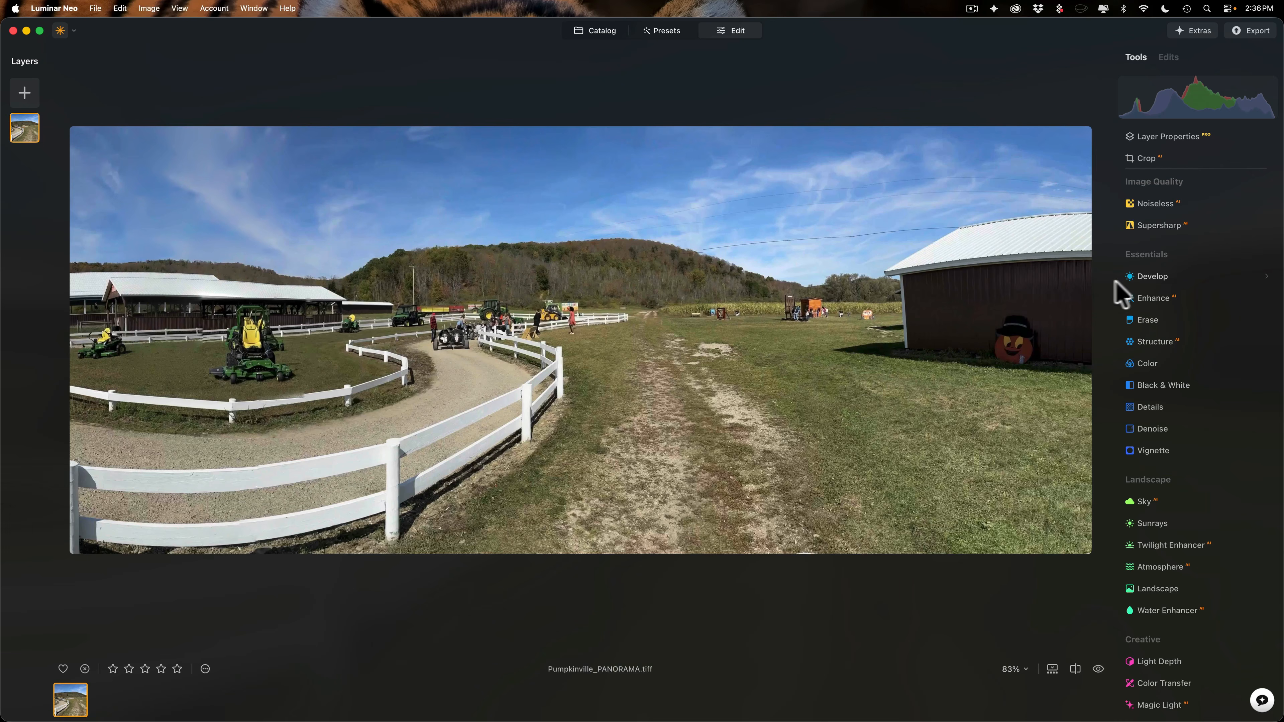
- In Develop, set Highlights to -39, Shadows to 49, Whites to 86 and Blacks to -15, using the clipping display as a guide
click(1156, 278)
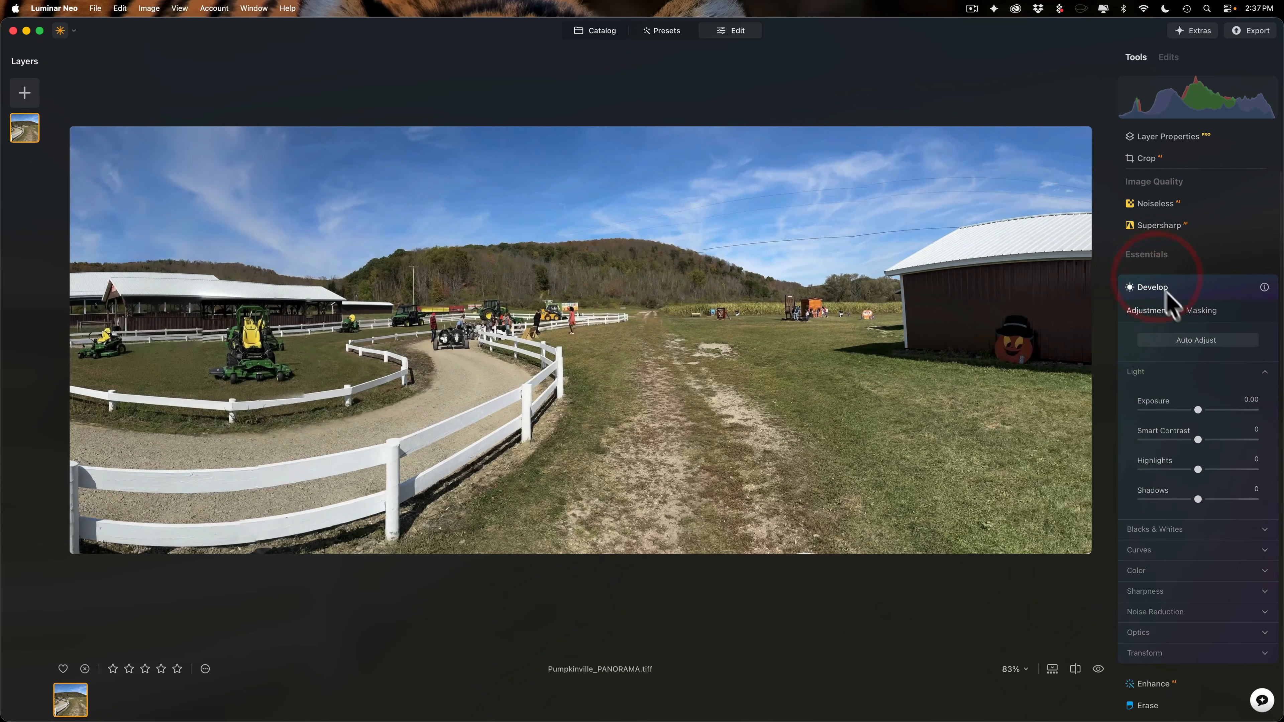
drag(1198, 469, 1225, 499)
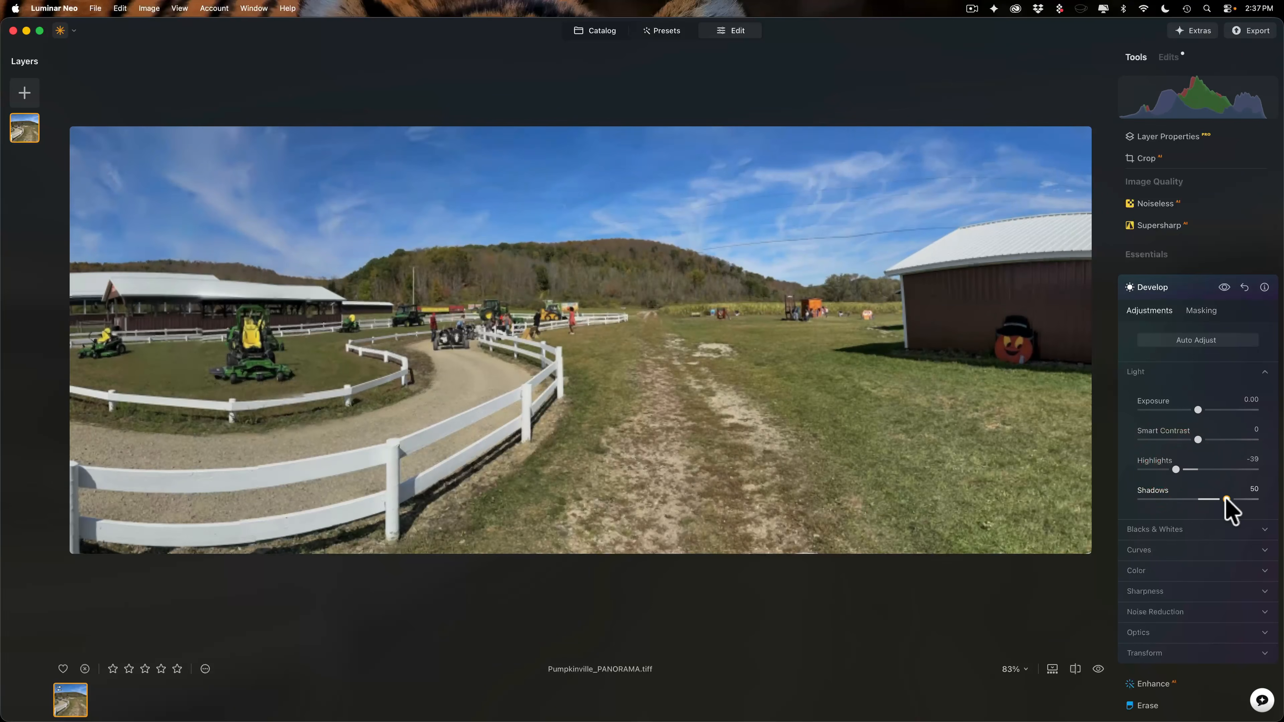
click(1211, 528)
drag(1201, 549, 1191, 590)
key(j)
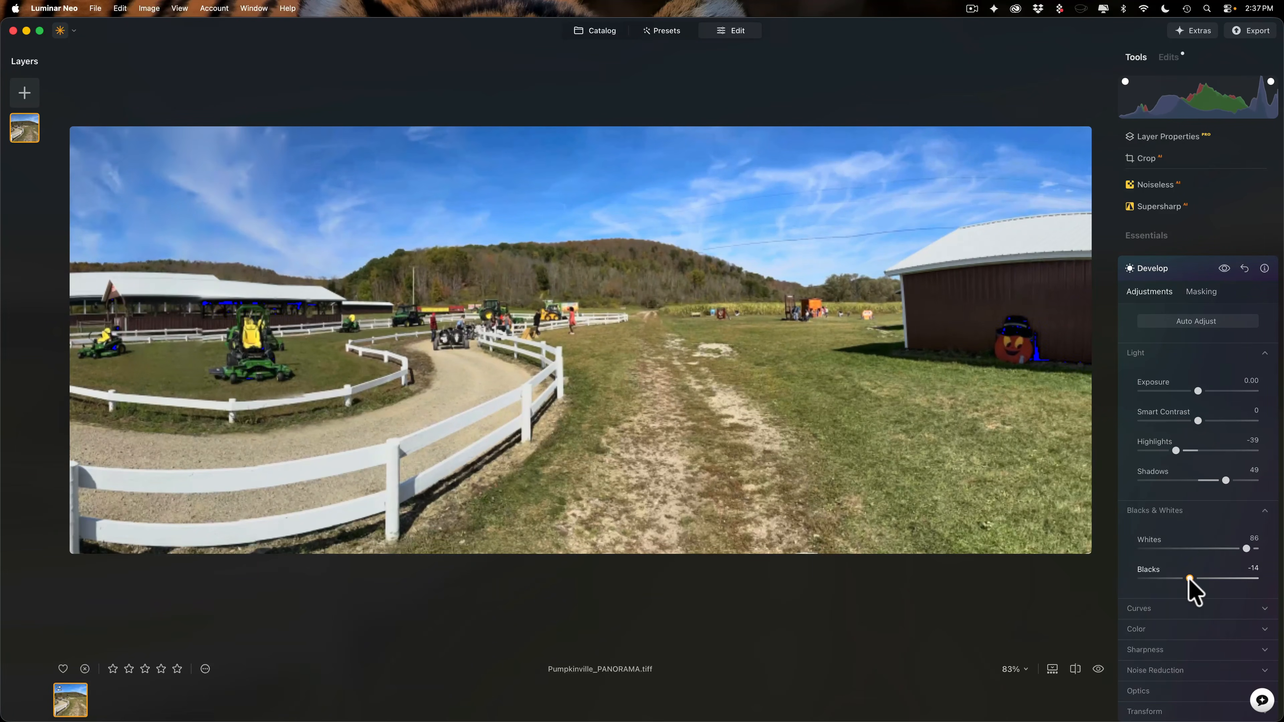
key(j)
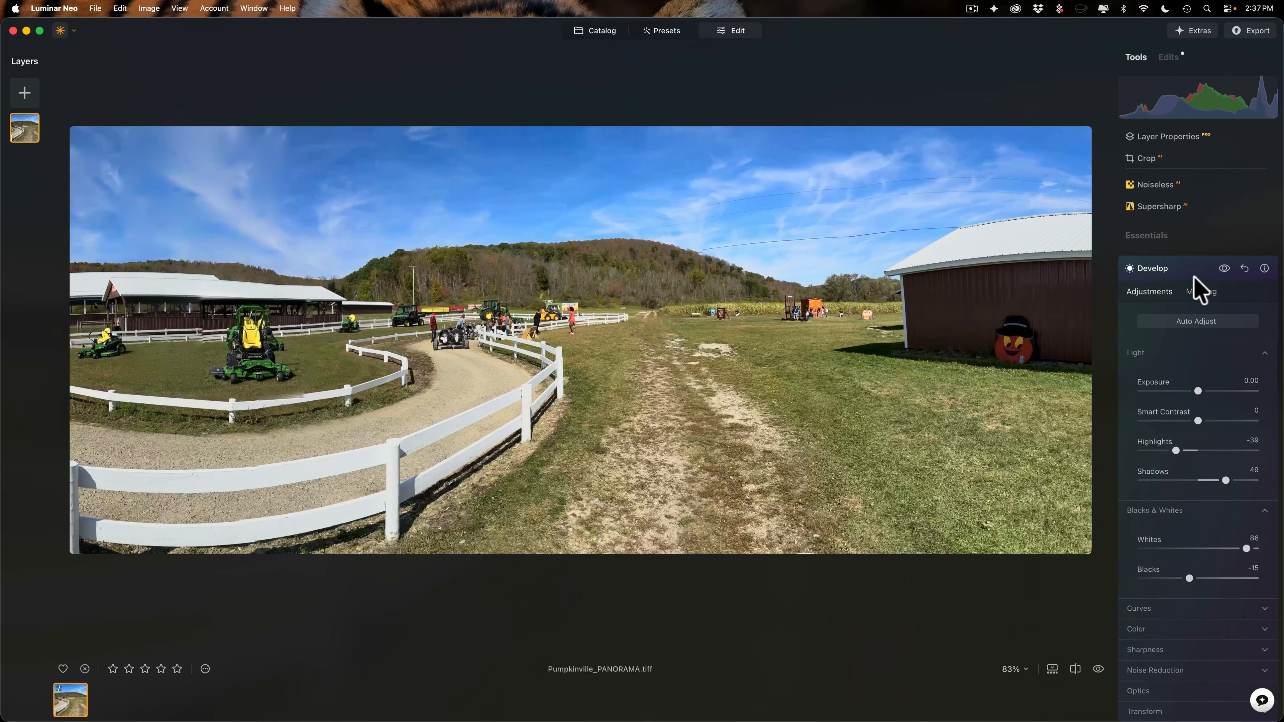
click(1195, 277)
- Raise the Accent and Sky Enhancer amounts on the panorama with the Enhance tool
click(1161, 283)
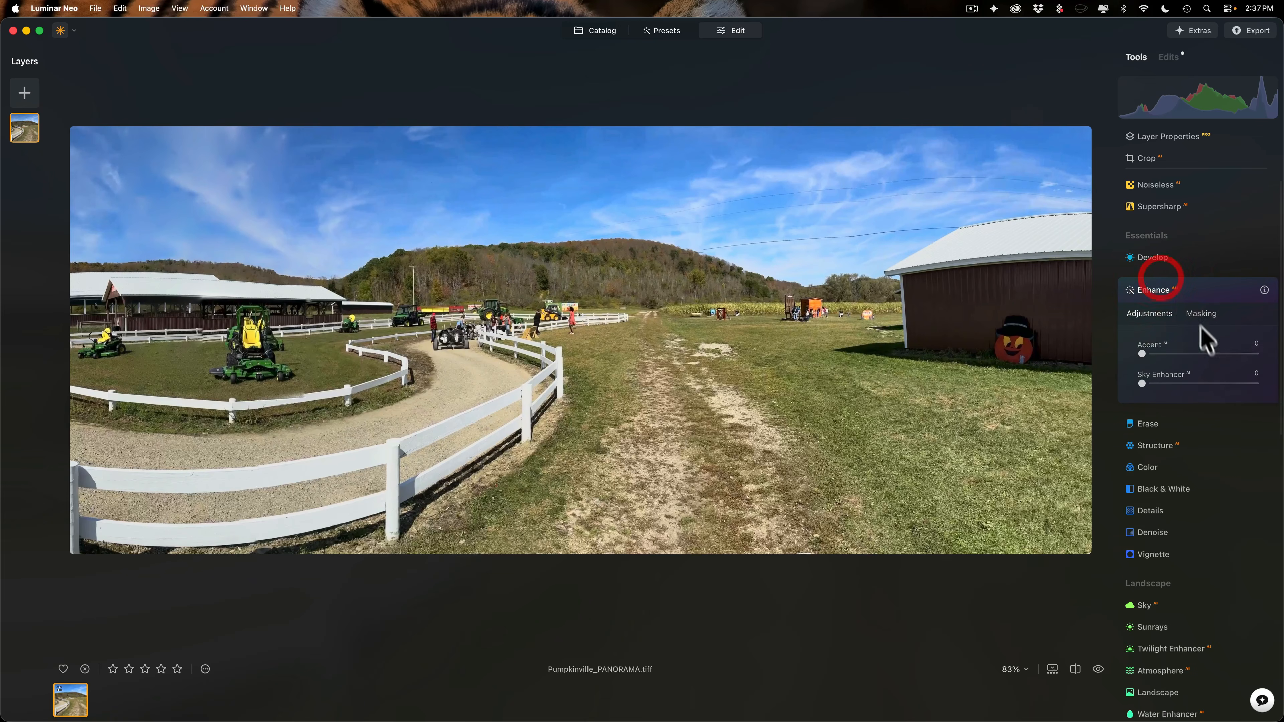
drag(1140, 353, 1150, 382)
click(1195, 290)
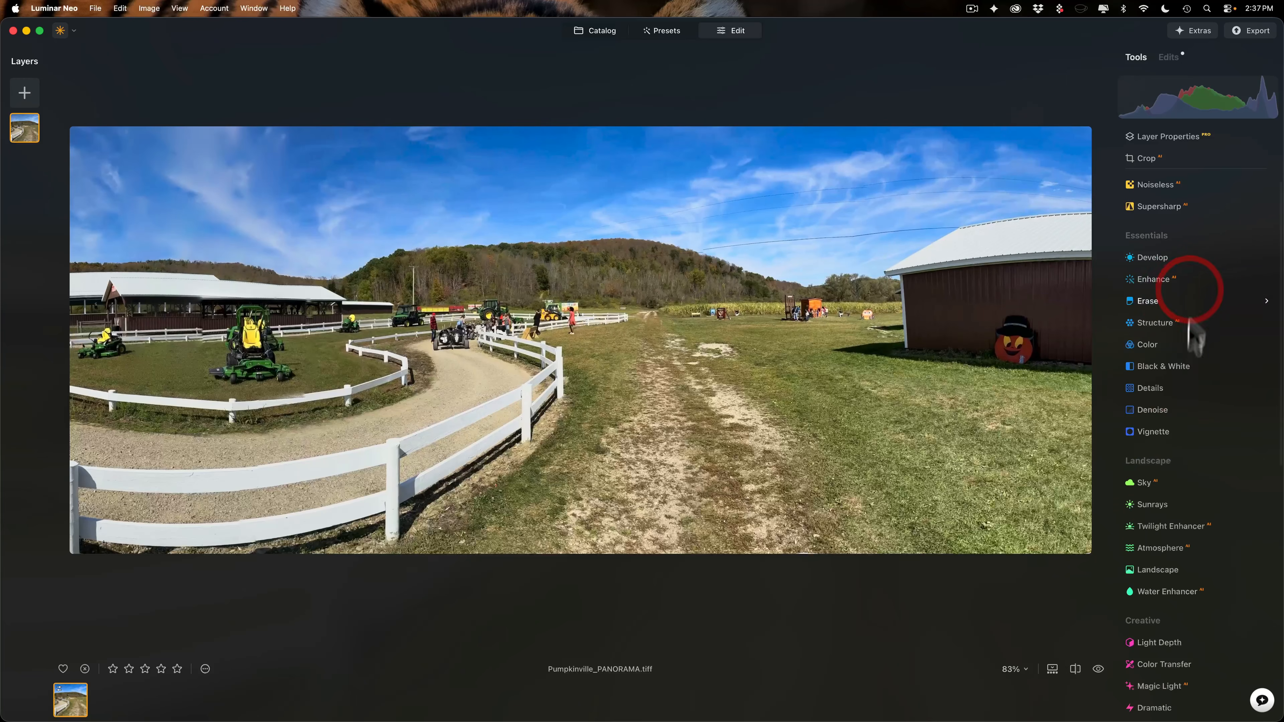
- Darken the panorama's edges with a vignette Amount of -55
click(1153, 435)
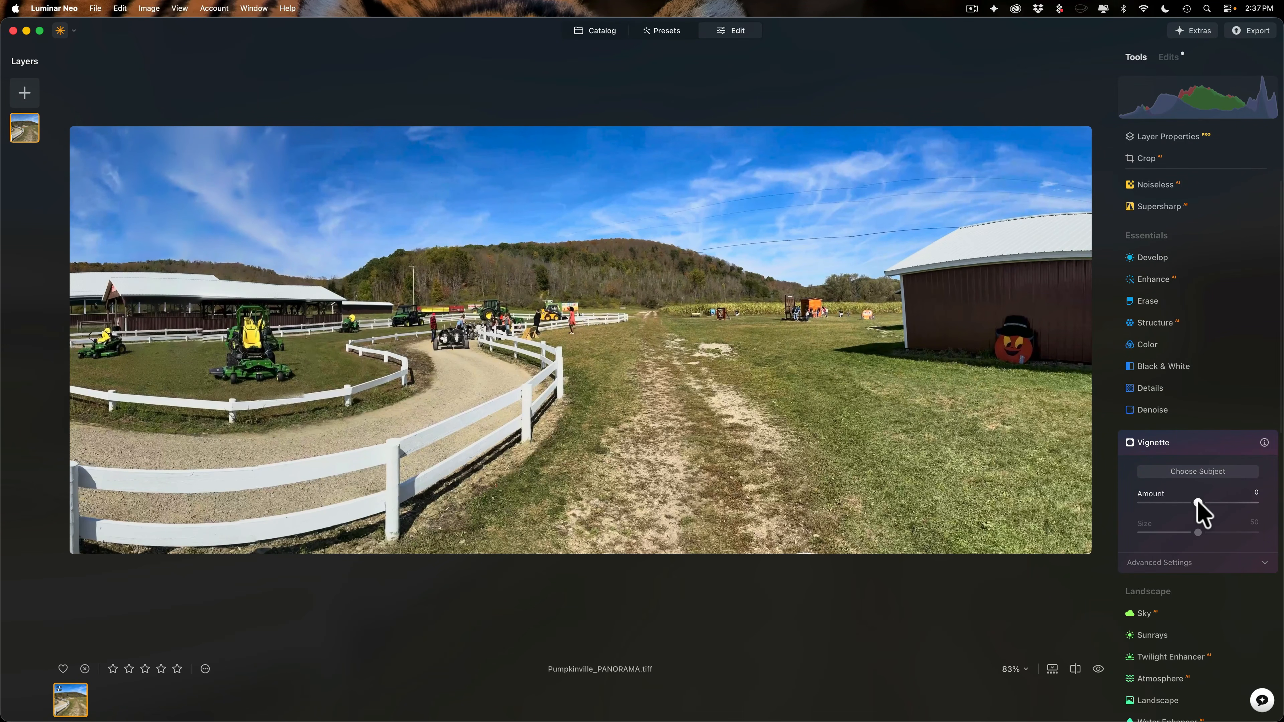
drag(1197, 504, 1166, 502)
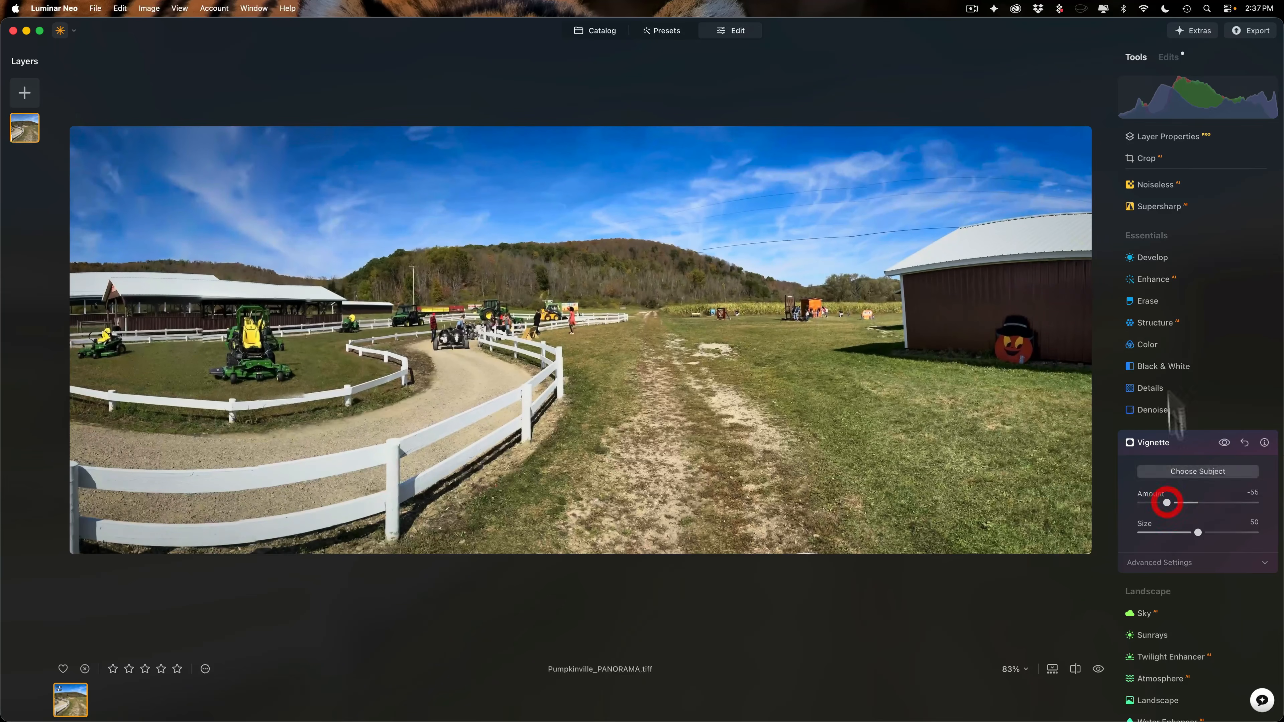
- Add another Develop adjustment to the panorama that slightly raises the color Saturation
click(1155, 255)
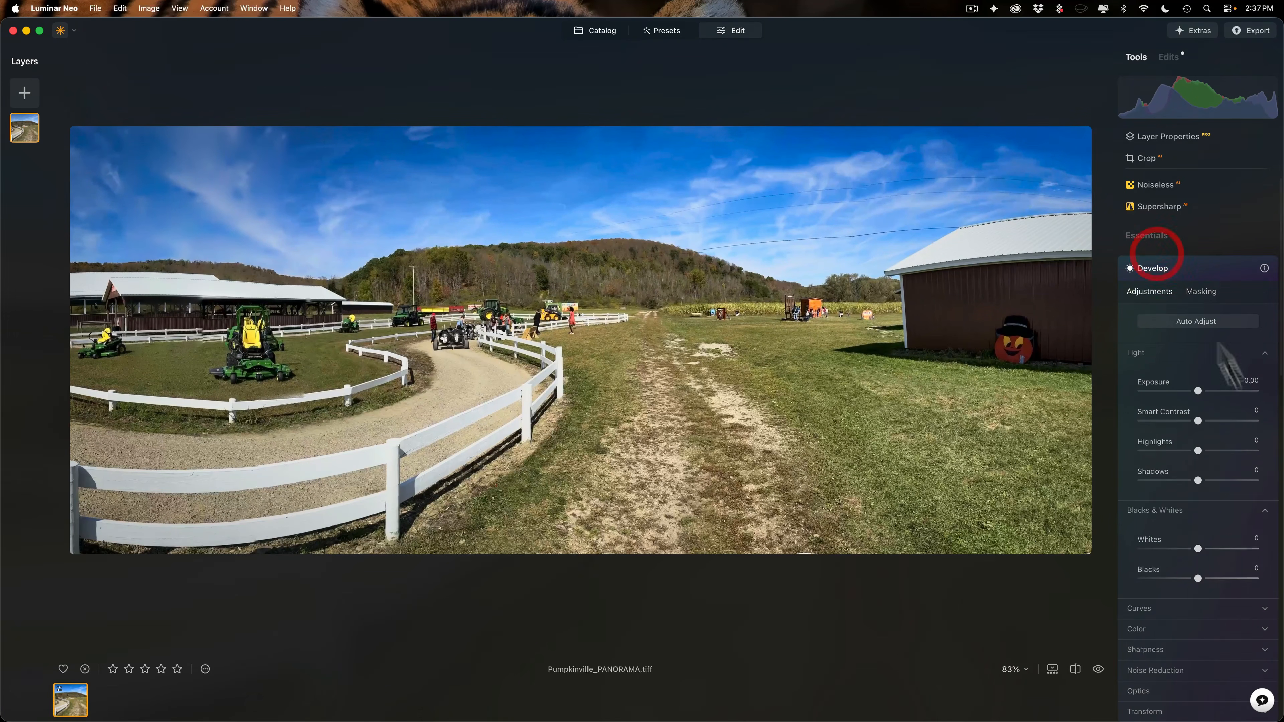
click(1146, 629)
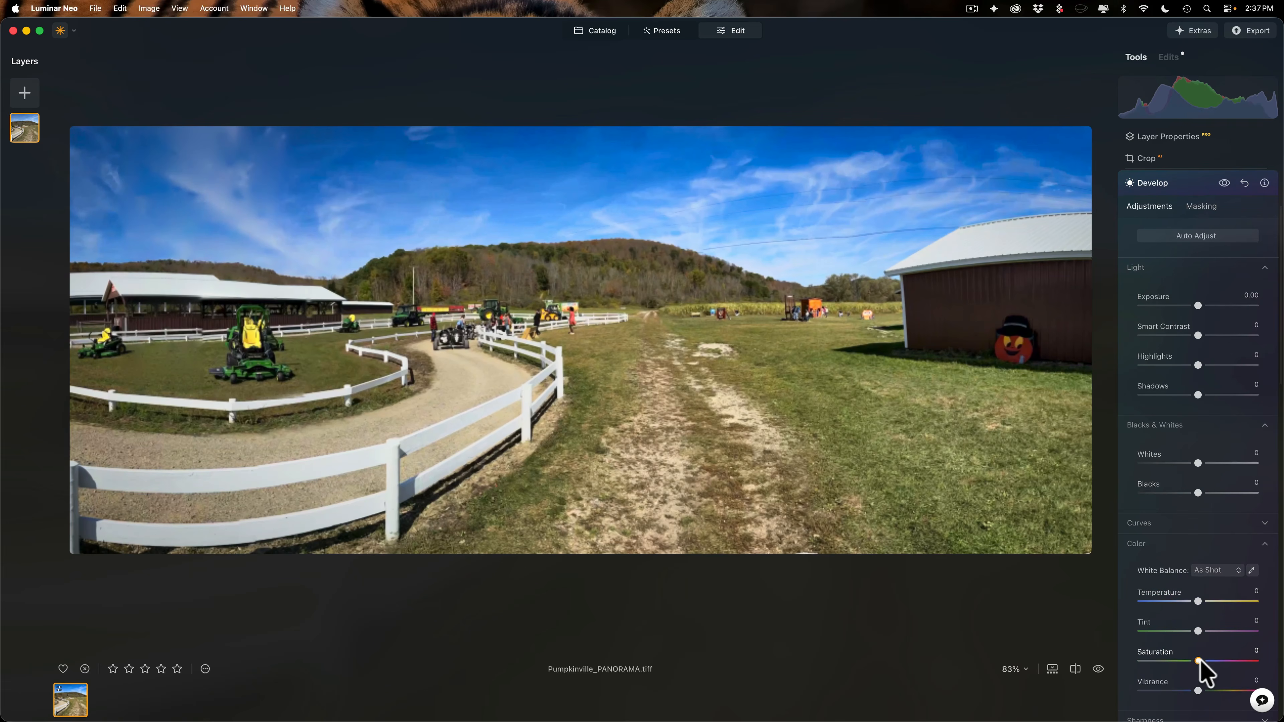
mouse_move(1198, 660)
mouse_down()
mouse_move(1208, 690)
mouse_move(1203, 661)
mouse_up()
click(1205, 543)
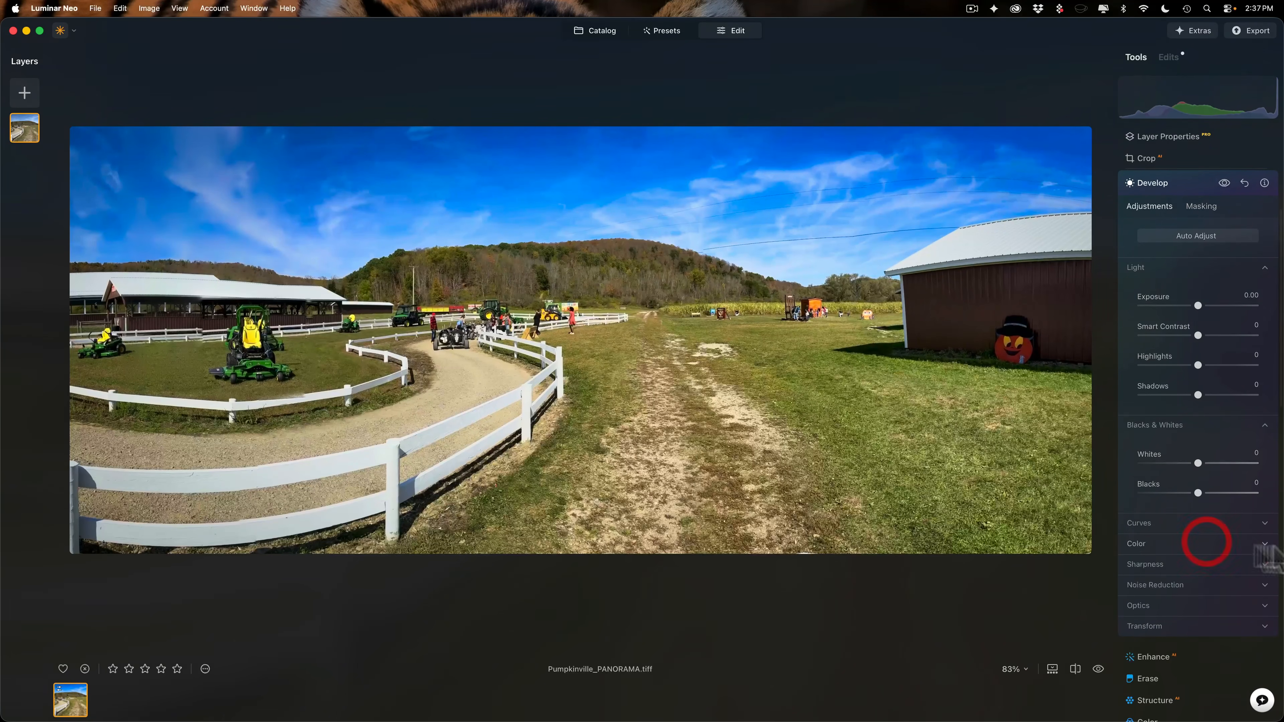